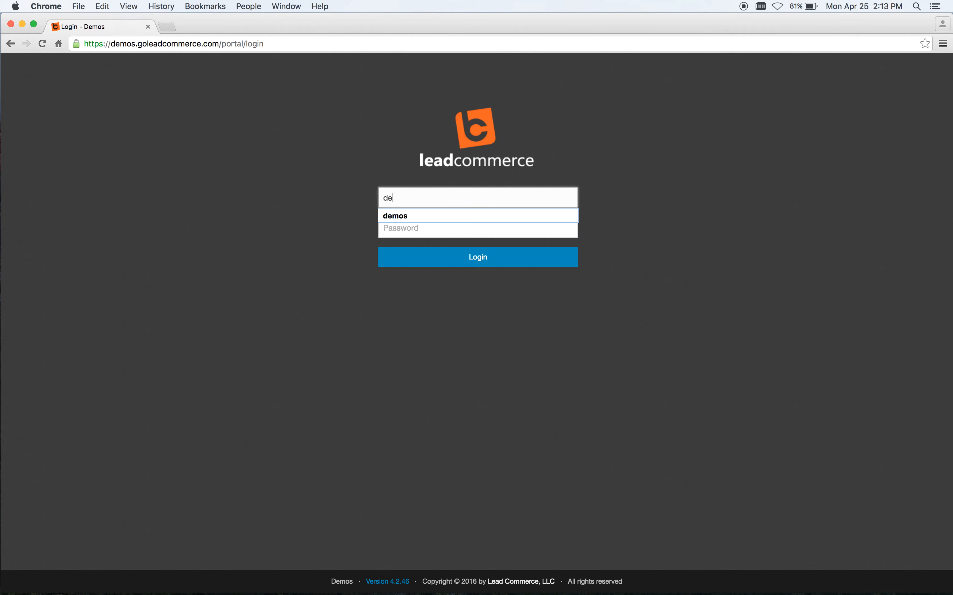
Step: Enter the account password and log in to the portal
key("Tab")
type("•••••••")
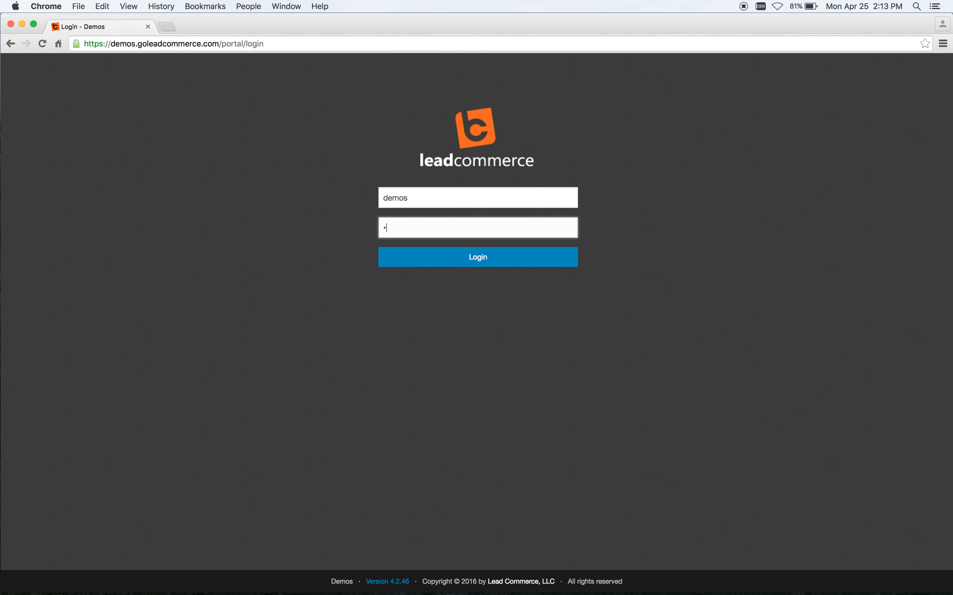
type("•")
left_click(411, 258)
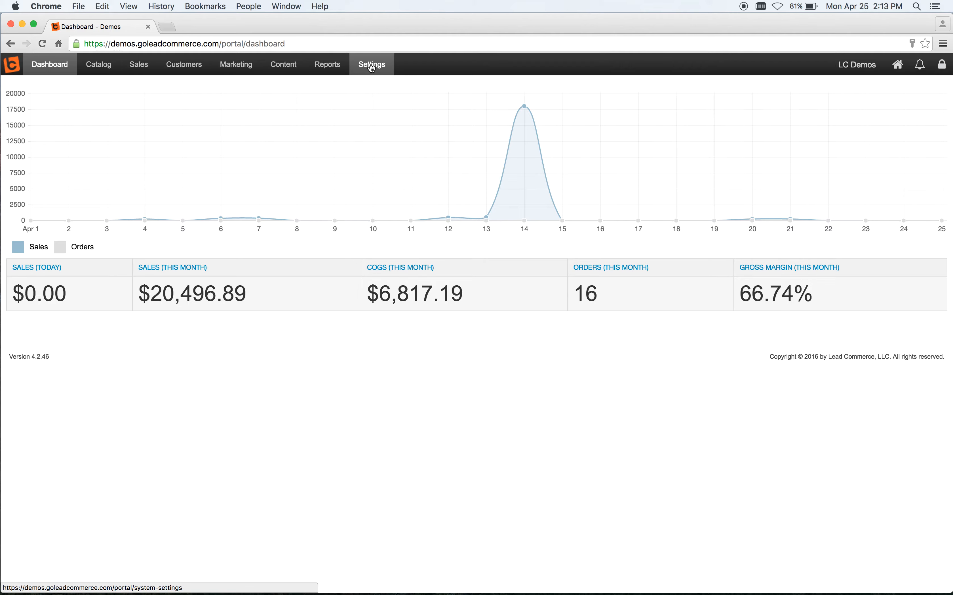
Step: Open the Catalog's master items list and start creating a new master item
left_click(96, 70)
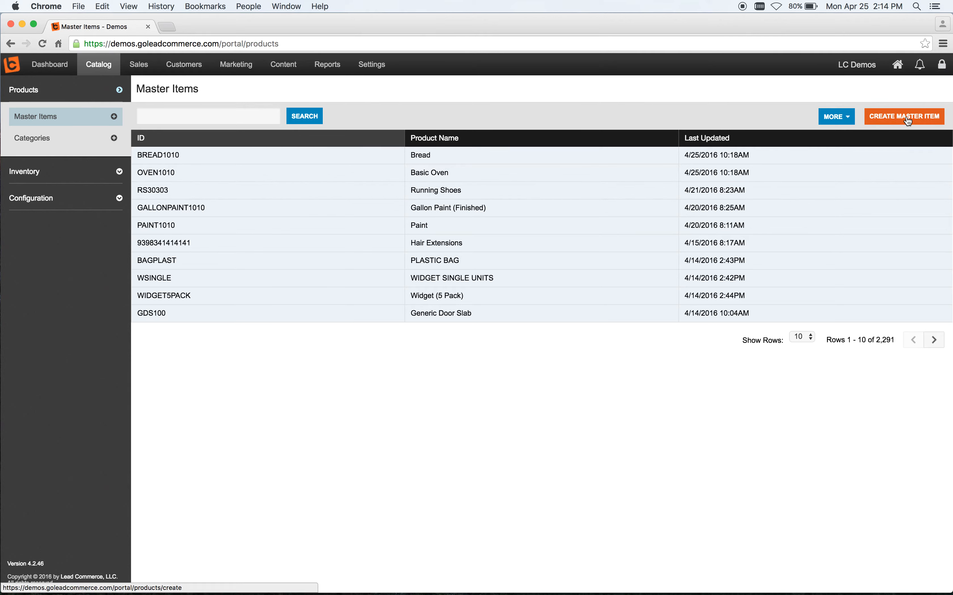
left_click(845, 118)
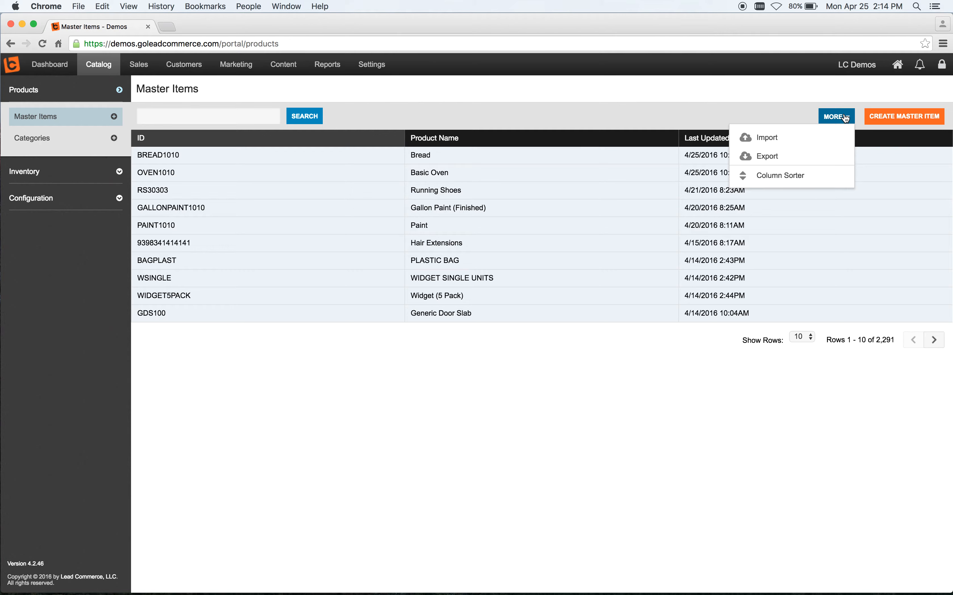
left_click(766, 85)
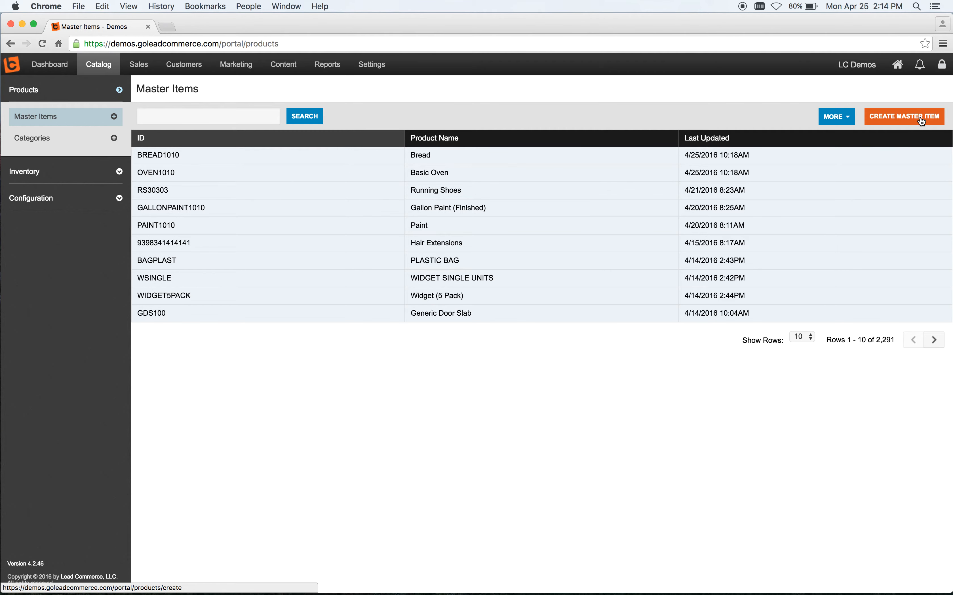
left_click(908, 119)
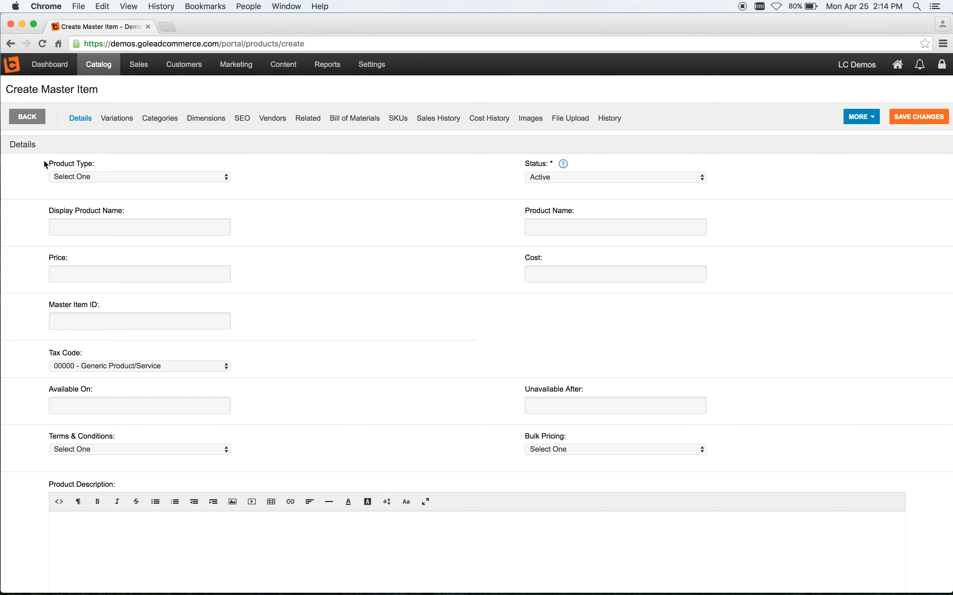
Step: Set the product type to Retail Products and the display product name to Widget 4040
left_click(224, 178)
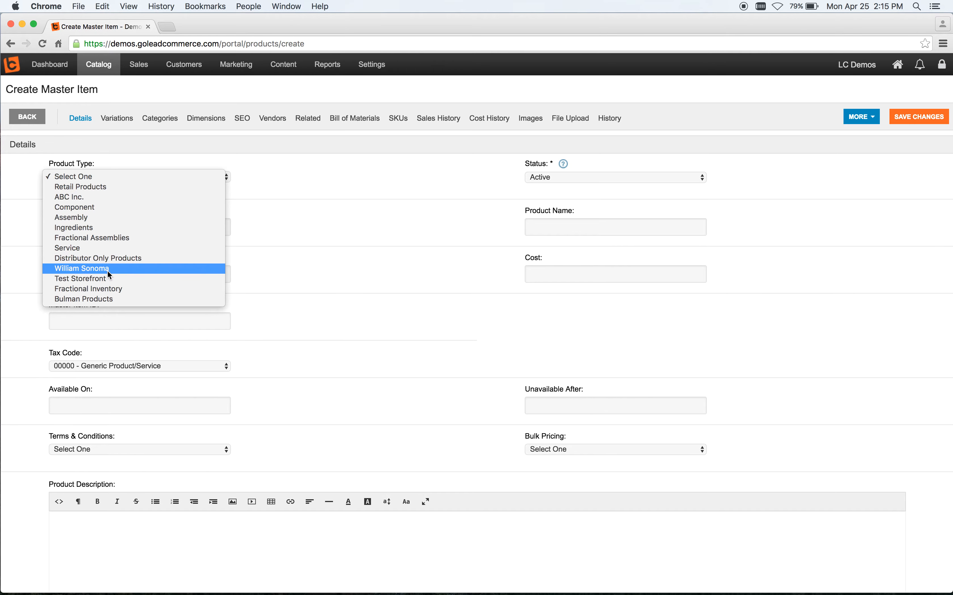
left_click(105, 185)
left_click(112, 228)
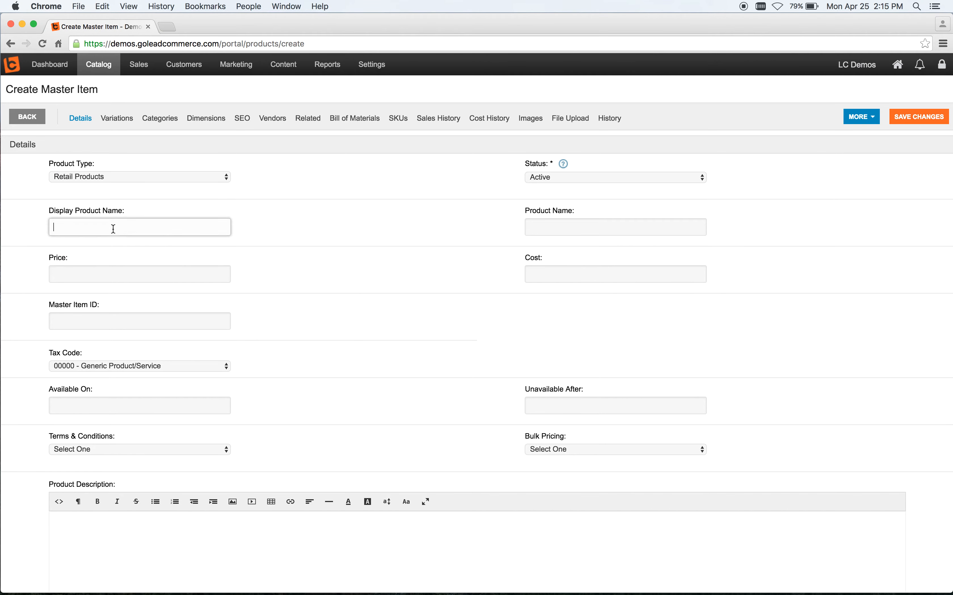
type("Widget ")
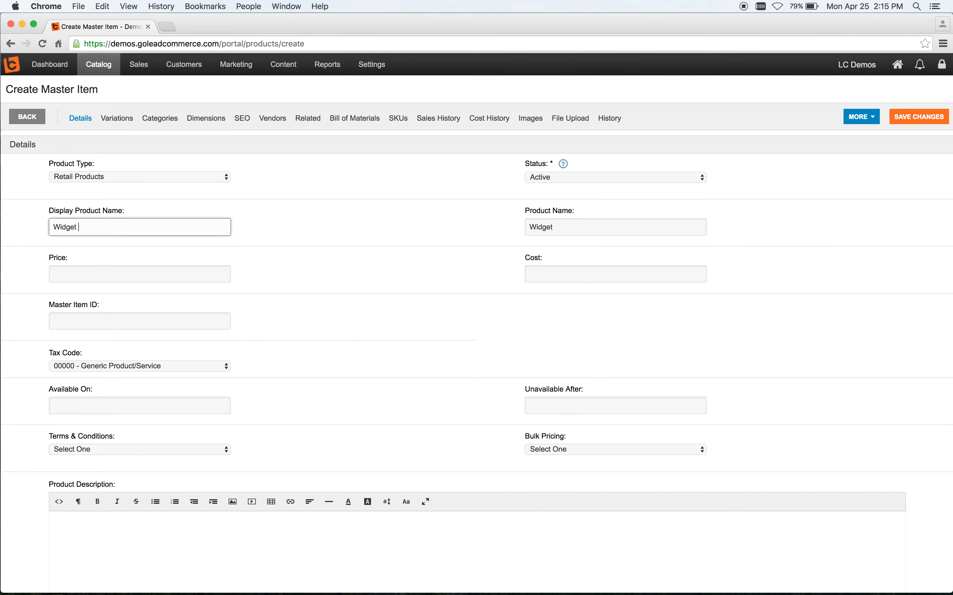
type("4040")
Step: Set the product's price to 250.00 and its cost to 50.00
left_click(134, 272)
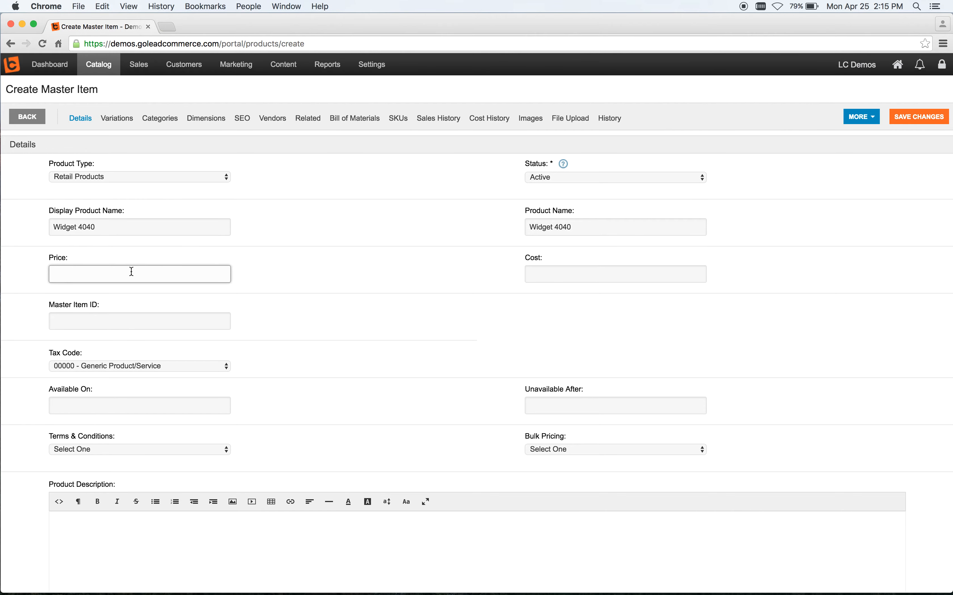
type("250.00")
key("Tab")
type("50.00")
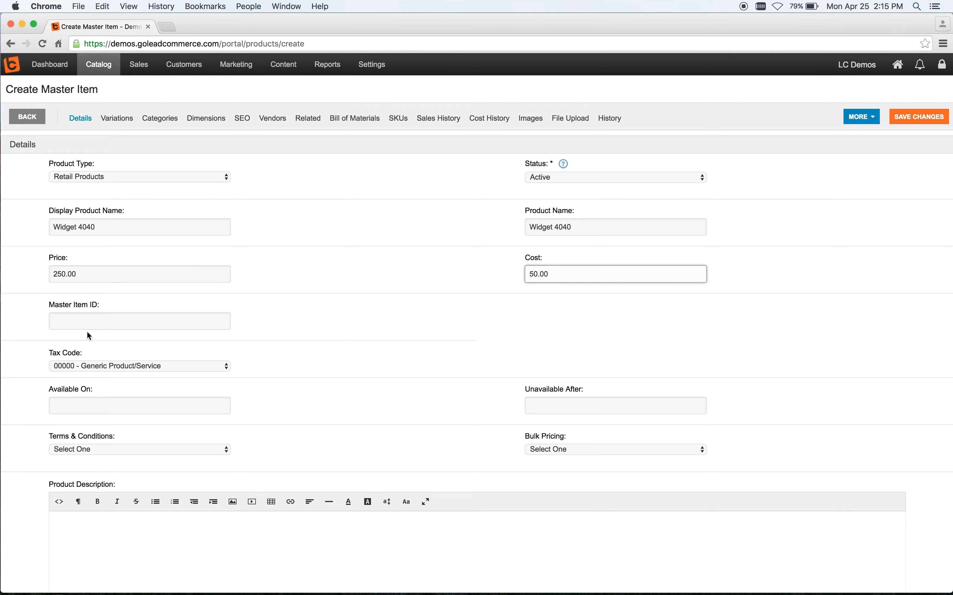
Step: Enter WIDGET4040 as the master item ID
left_click(74, 321)
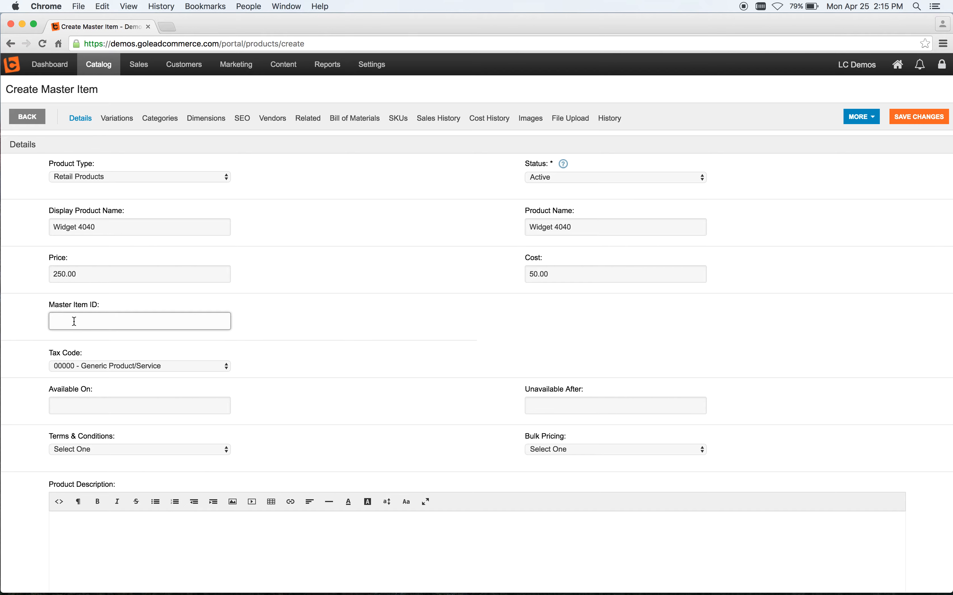
type("WIDGET4040")
left_click(276, 343)
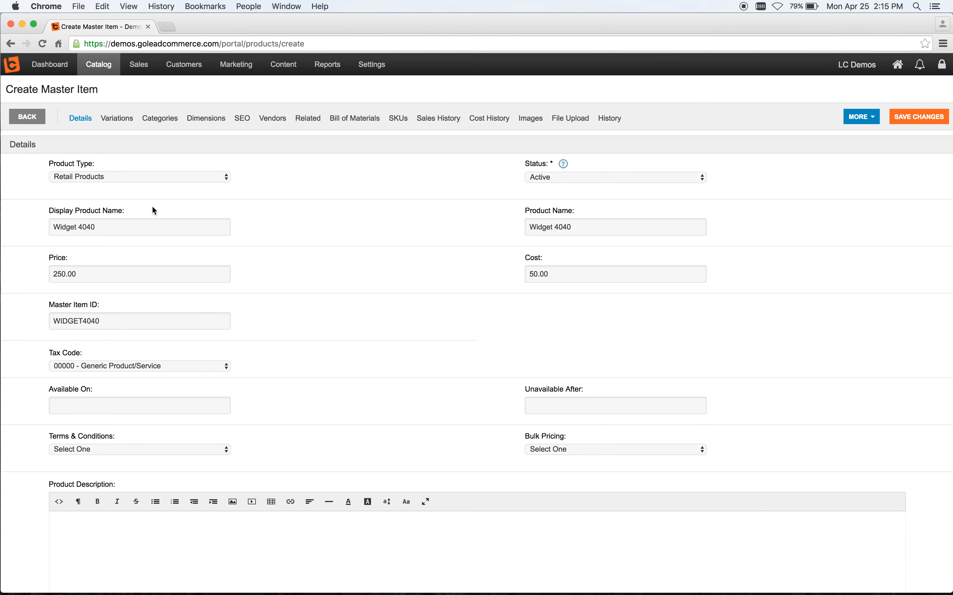
Step: Set the product's weight to 1 lbs in its dimensions
left_click(206, 124)
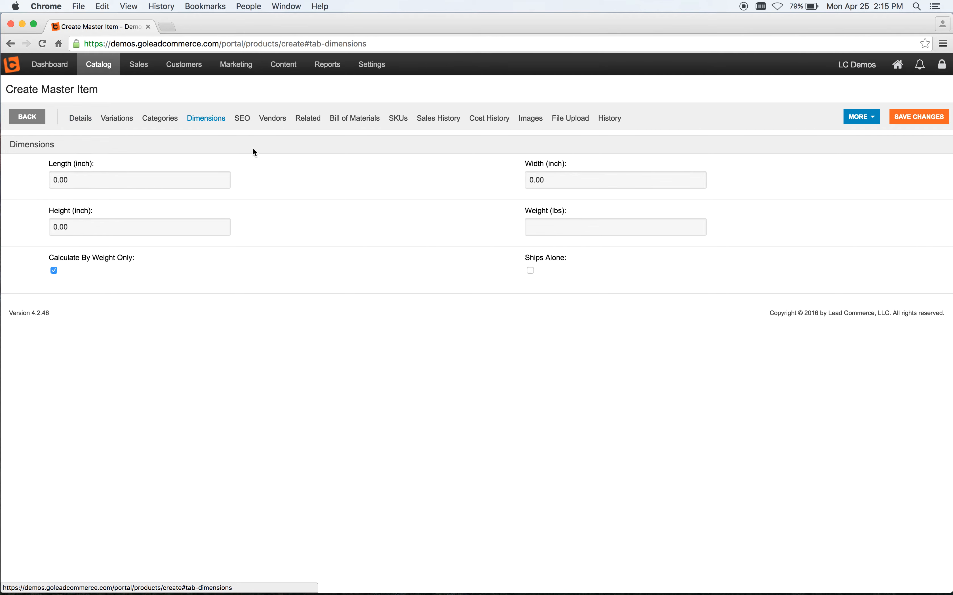
left_click(536, 224)
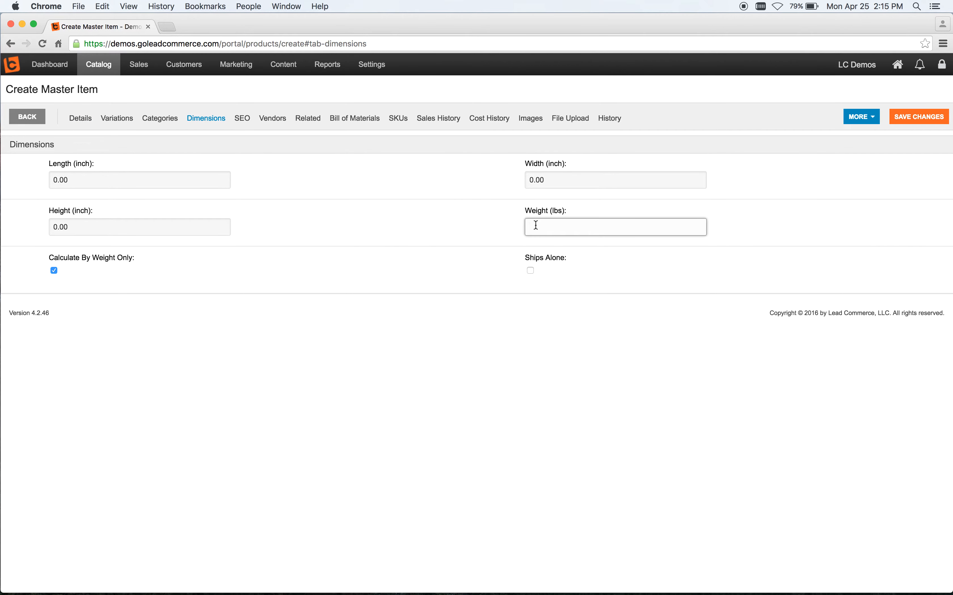
type("1")
left_click(451, 202)
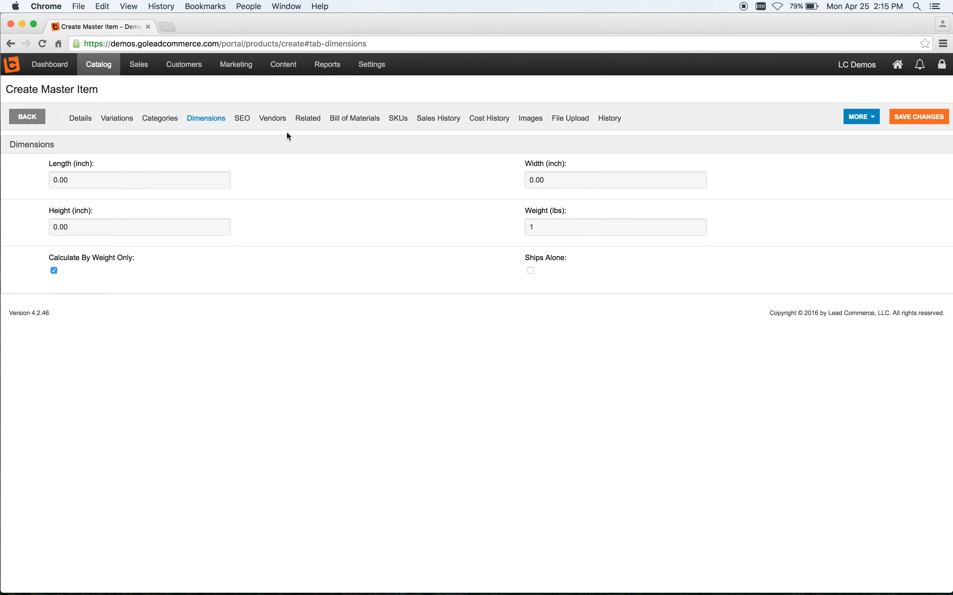
Step: Assign Synthetic Industries Inc. as the product's vendor and save the new master item
left_click(275, 117)
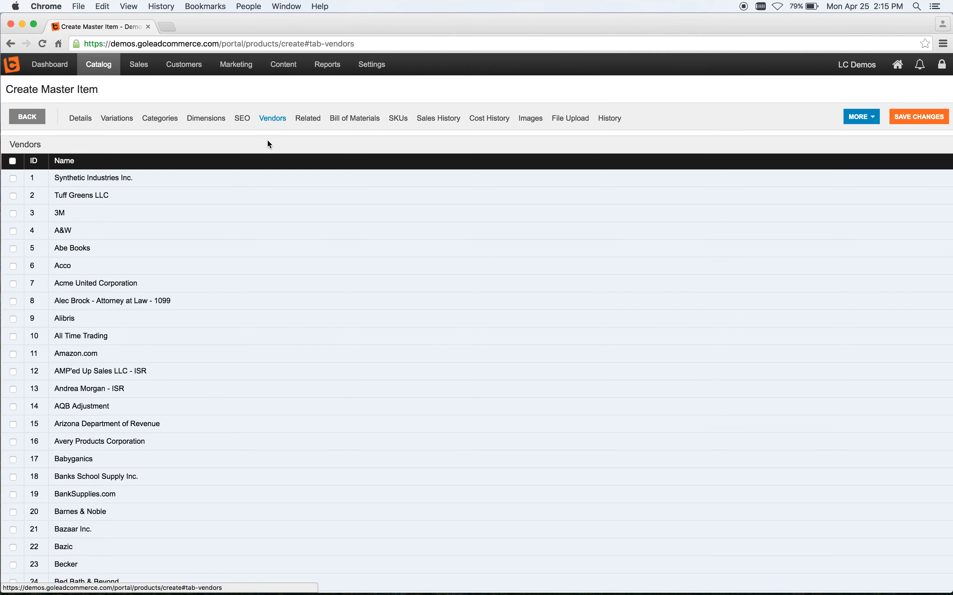
left_click(13, 180)
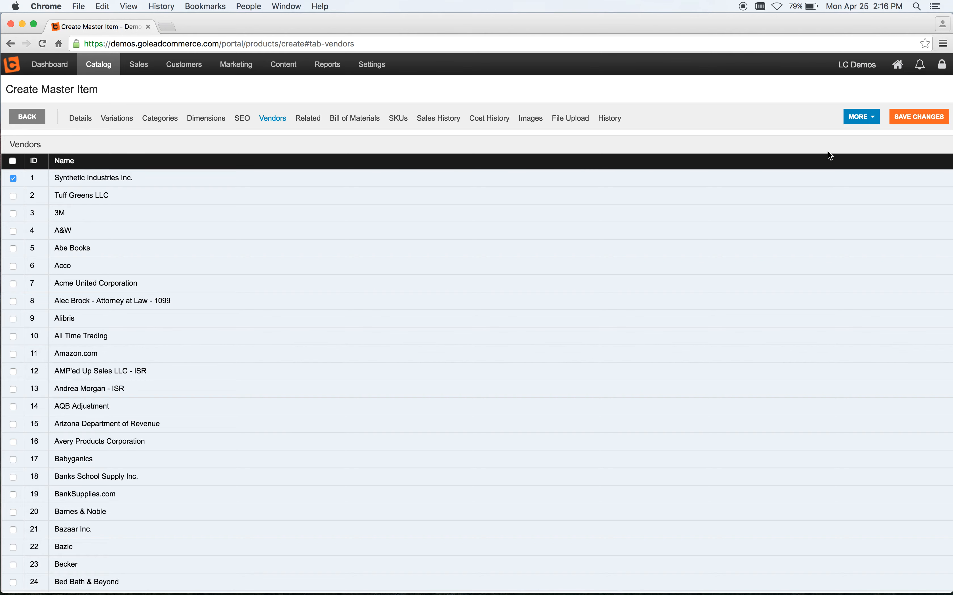
left_click(916, 114)
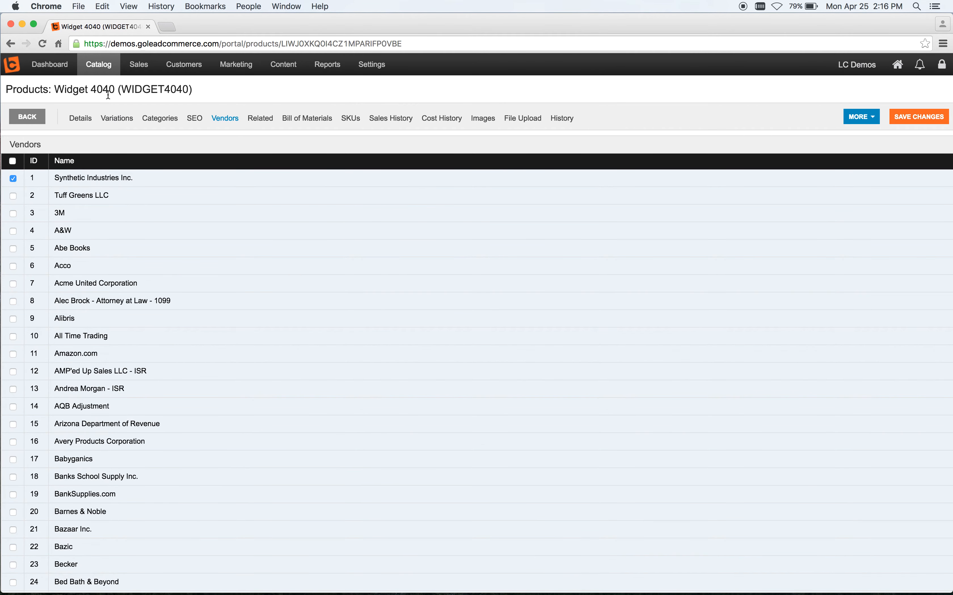
Step: Go to inventory purchase orders and start creating a new purchase order
left_click(98, 65)
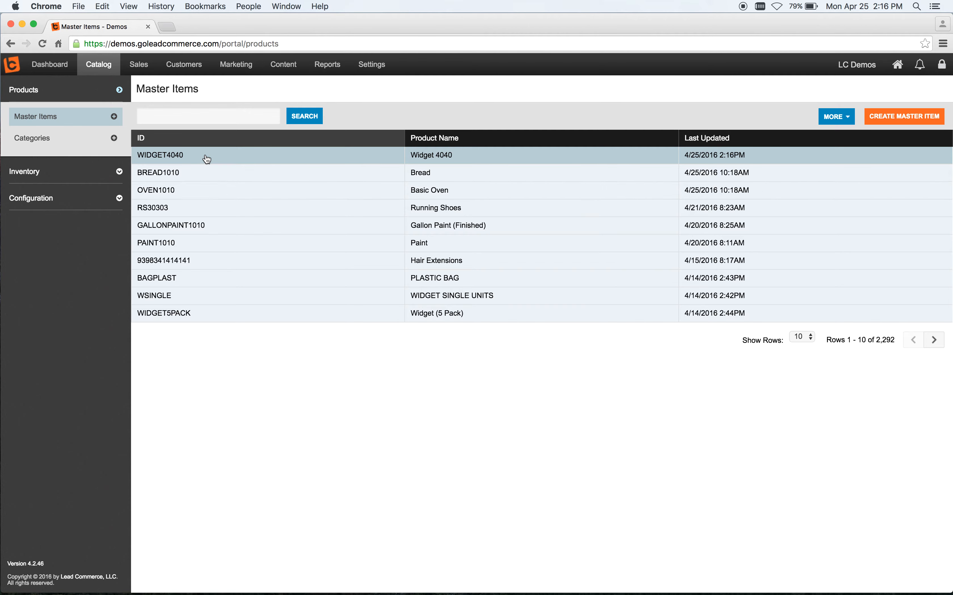
left_click(40, 177)
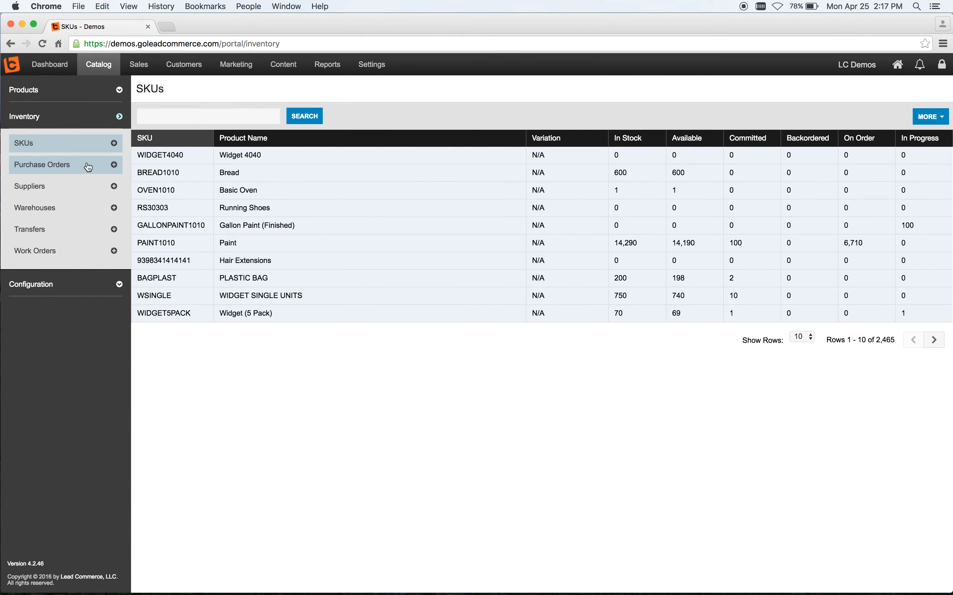
left_click(64, 171)
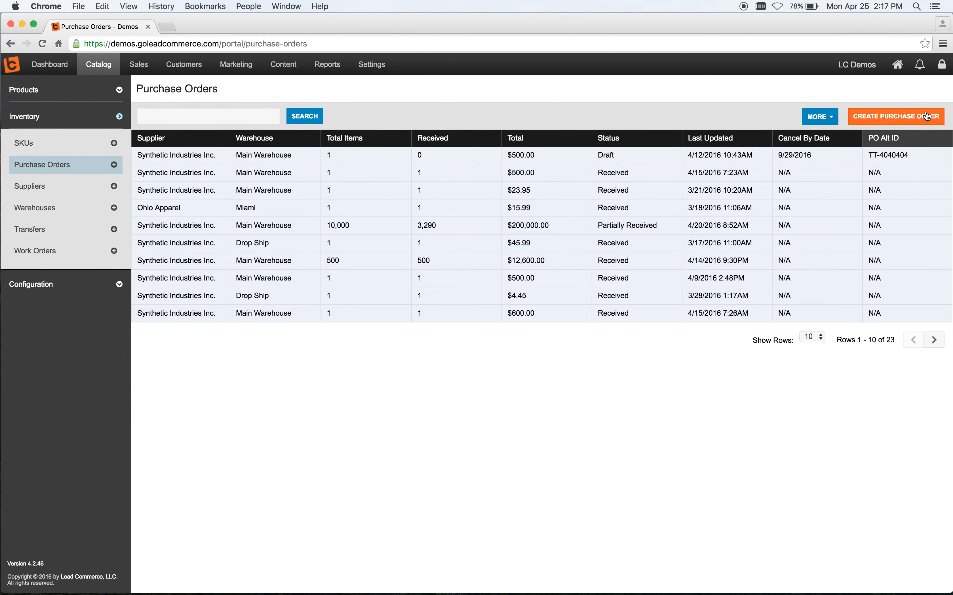
left_click(895, 117)
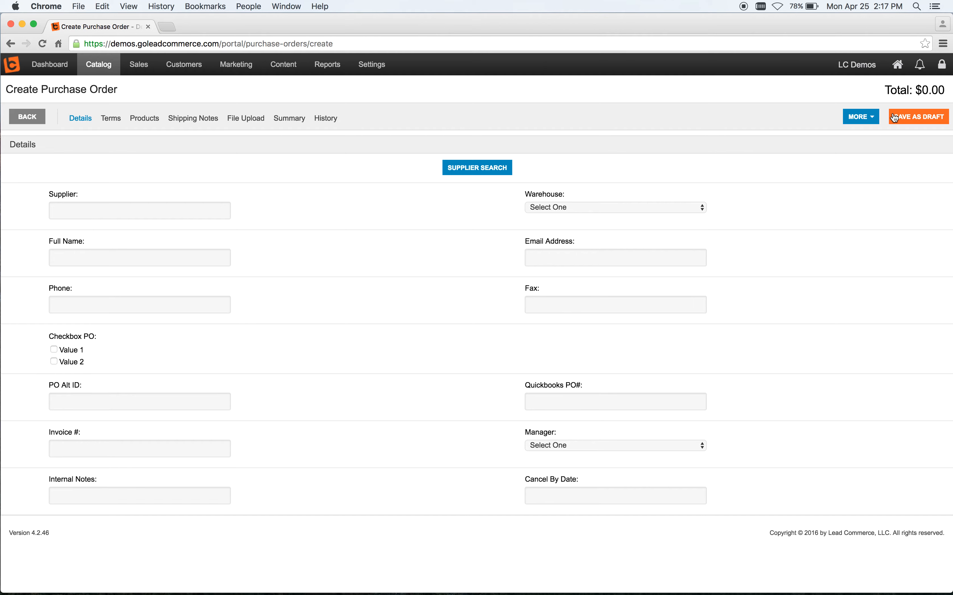
Step: Search suppliers for synthe and pick Synthetic Industries Inc. as the purchase order's supplier
left_click(471, 163)
left_click(350, 247)
type("synthe")
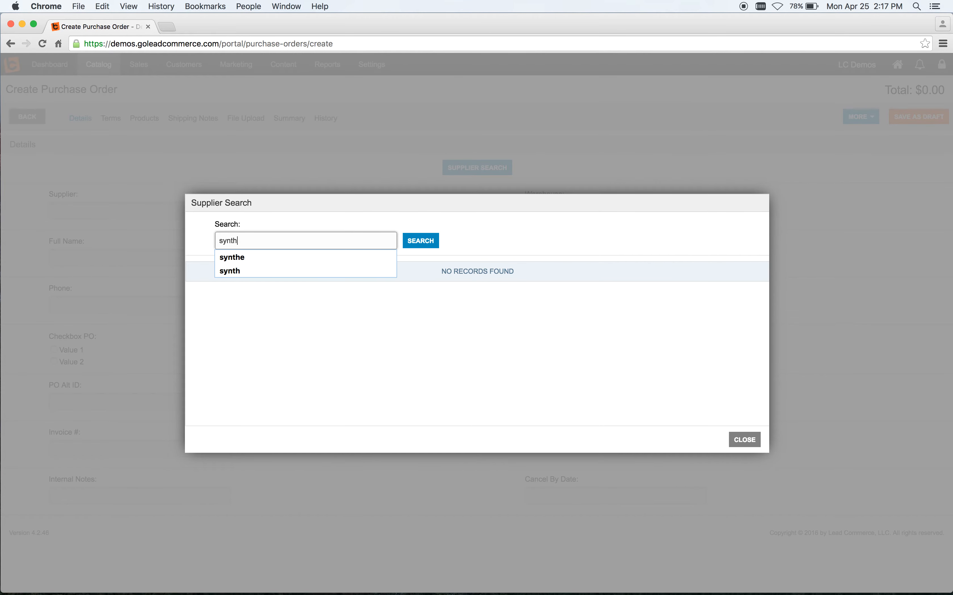
left_click(419, 246)
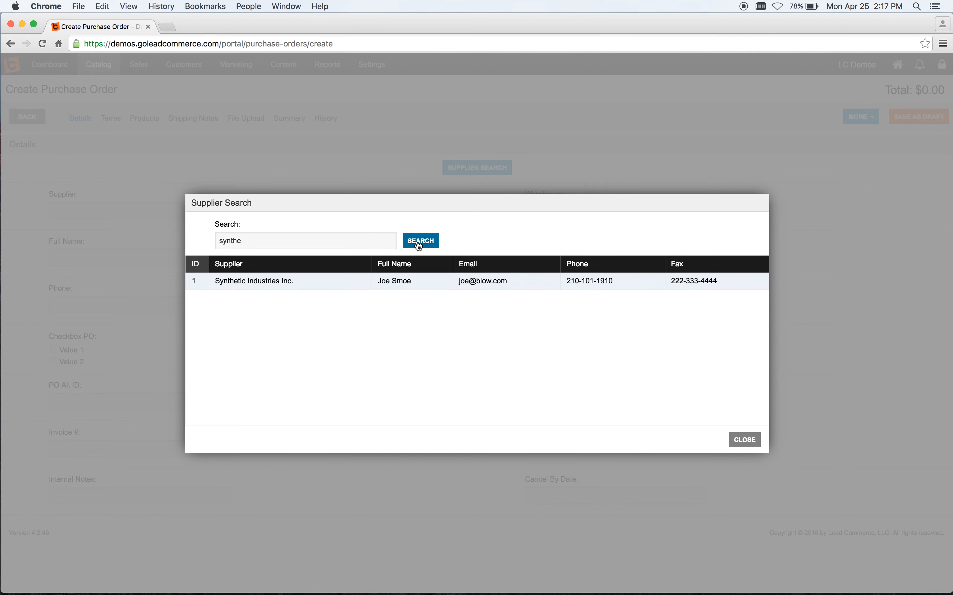
left_click(340, 280)
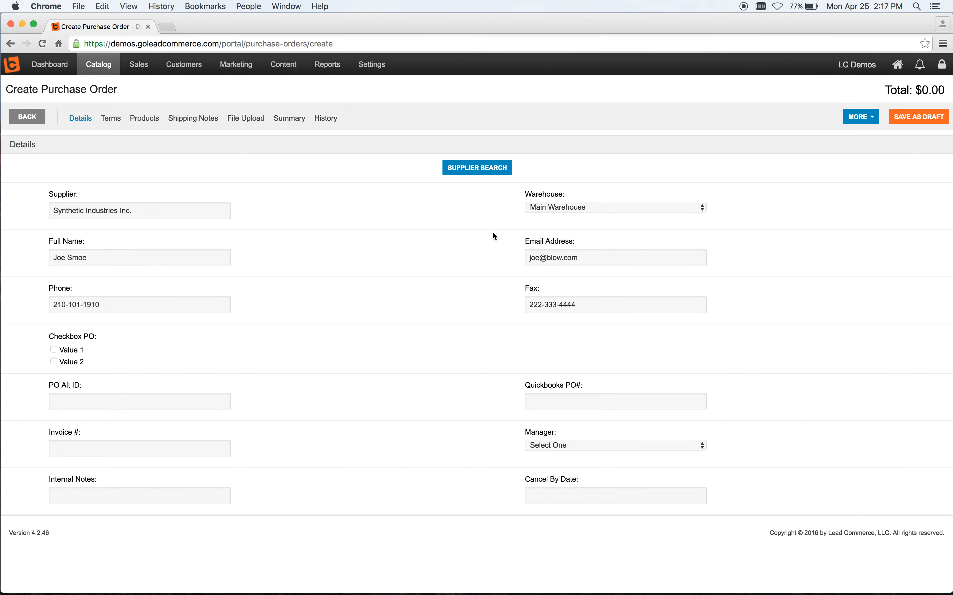
Step: Keep Main Warehouse as the warehouse and save the purchase order as a draft
left_click(594, 208)
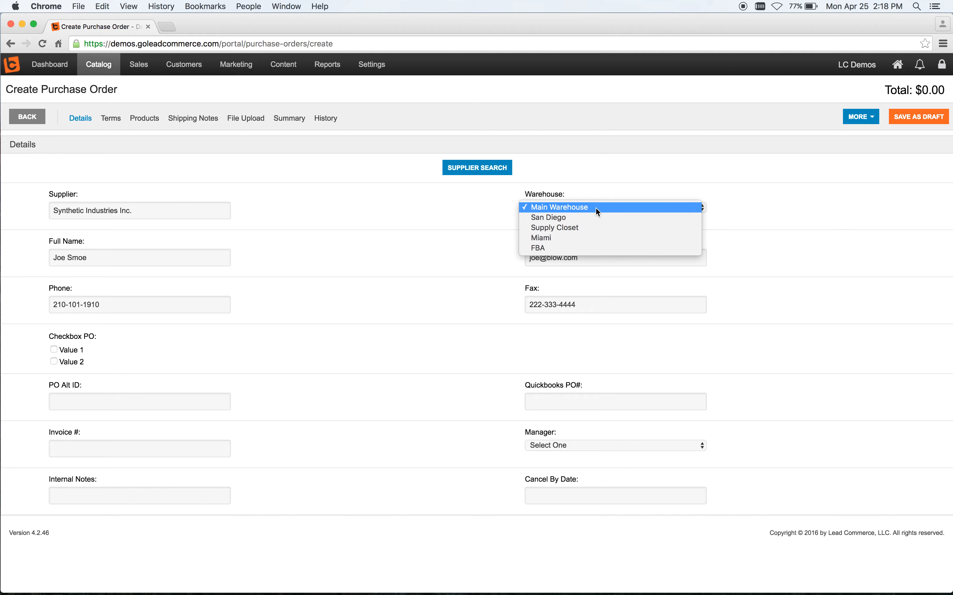
left_click(744, 207)
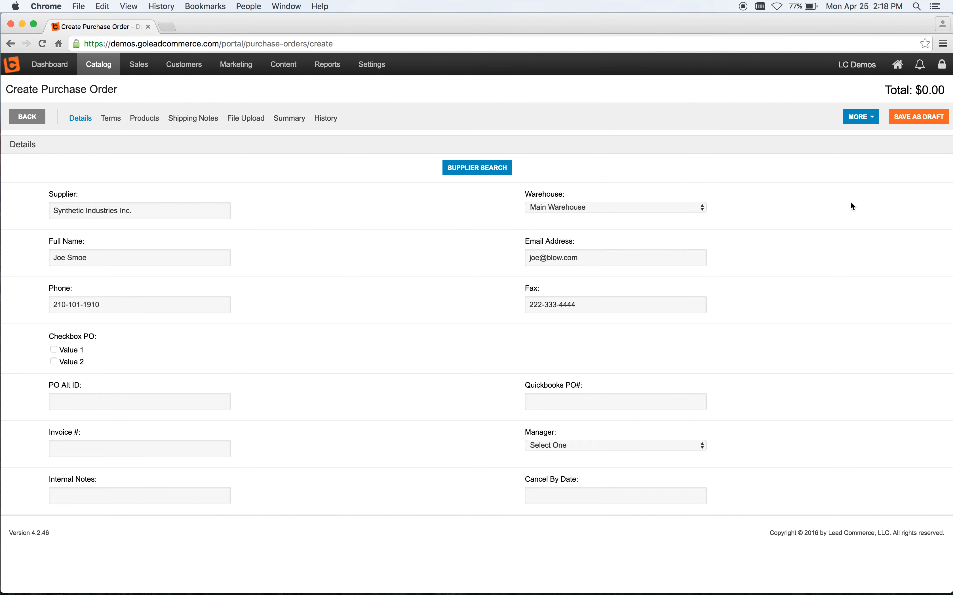
left_click(919, 117)
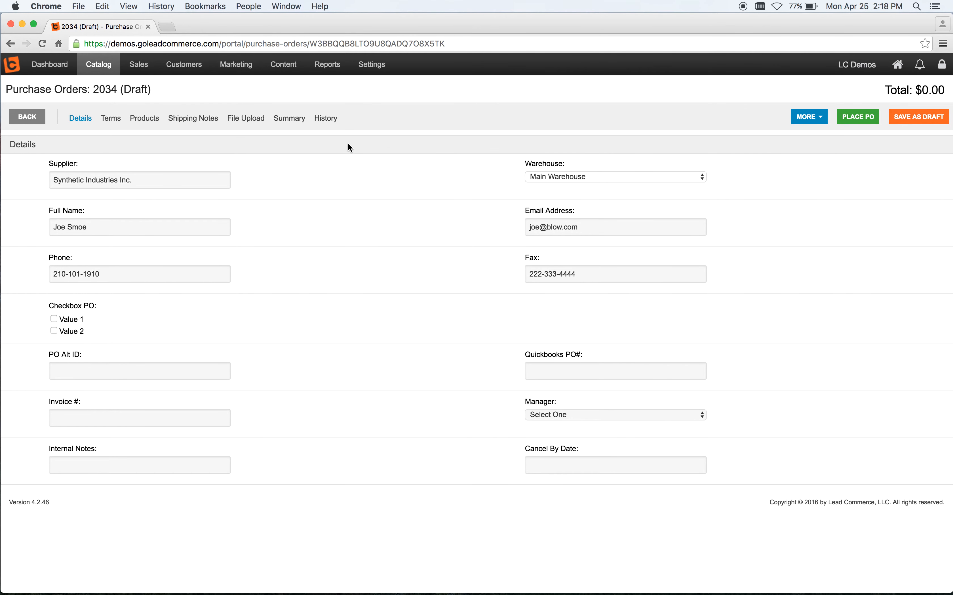
Step: Open the purchase order's products and search master items for widget 4
double_click(135, 90)
left_click(174, 164)
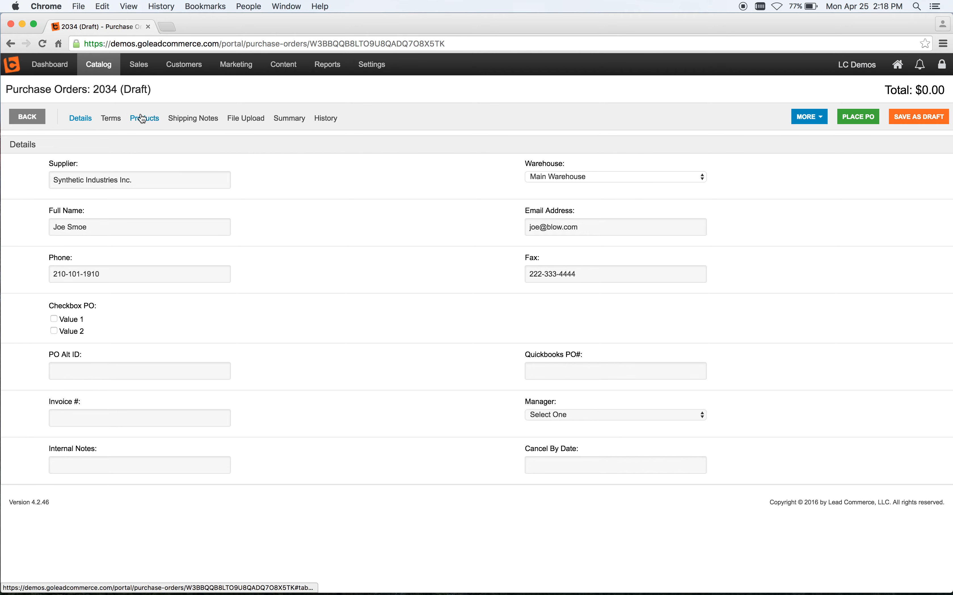
left_click(152, 120)
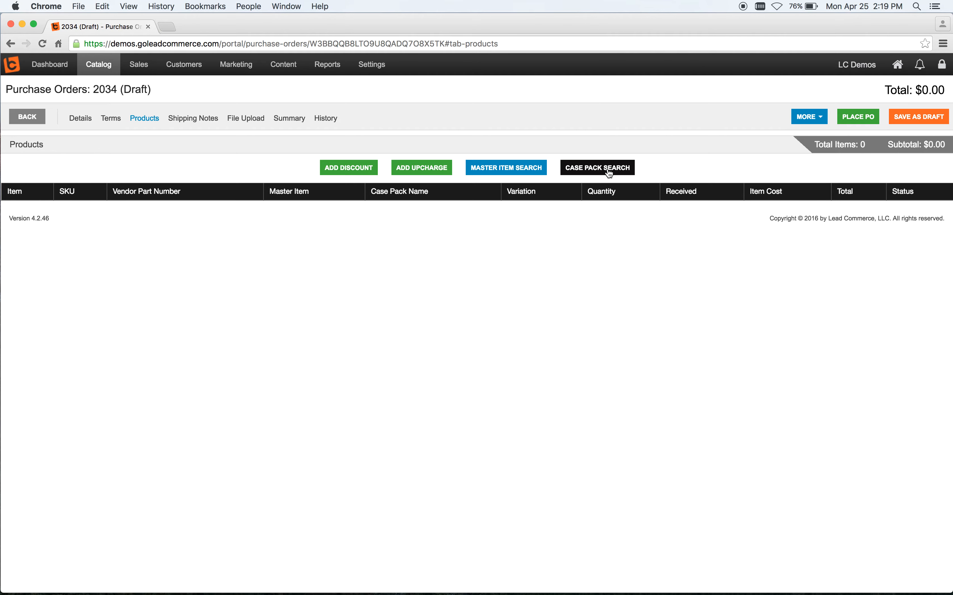
left_click(521, 170)
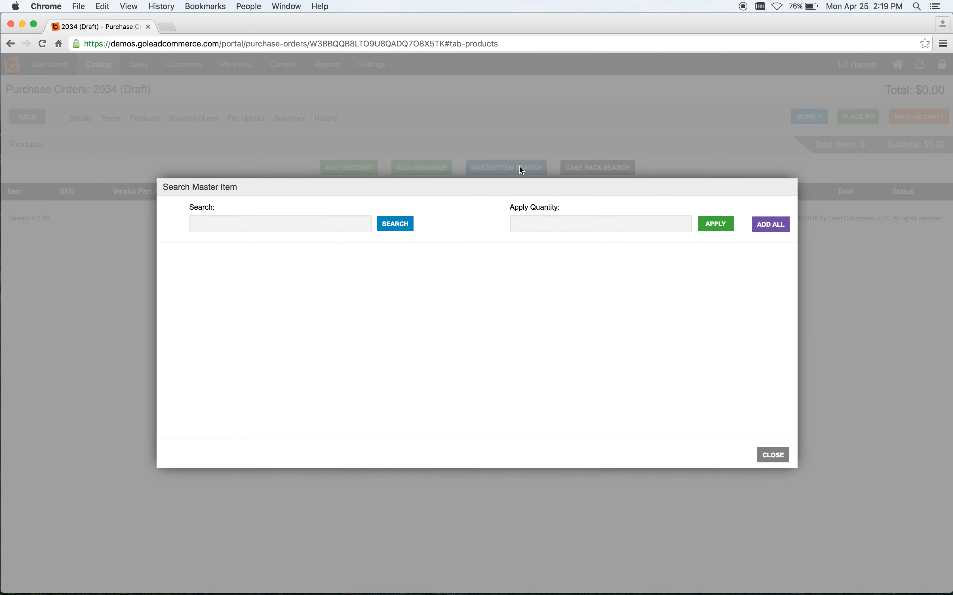
left_click(346, 225)
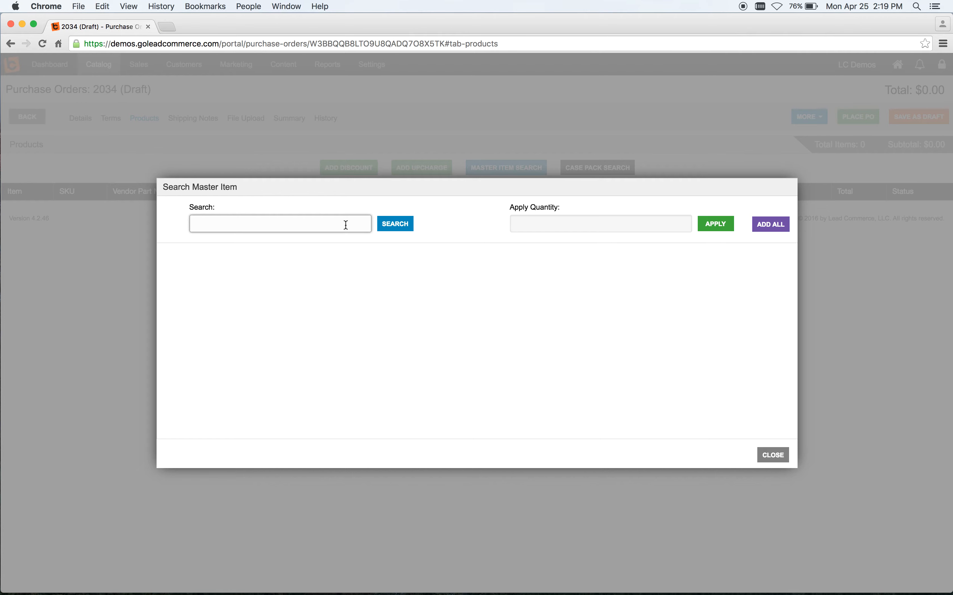
type("widget 4")
key("Return")
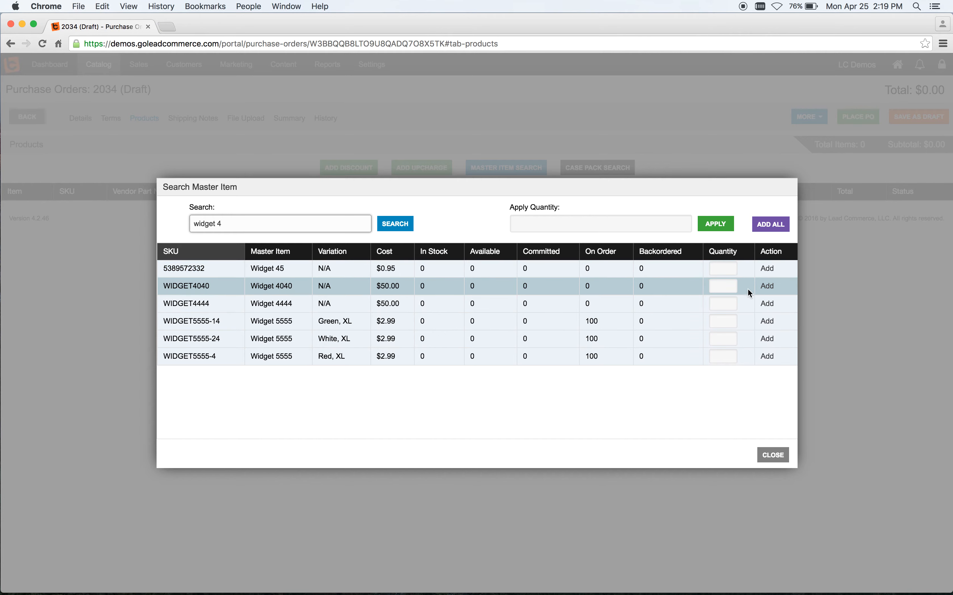
Step: Add 100 units of WIDGET4040 to the purchase order
left_click(722, 286)
type("100")
left_click(772, 288)
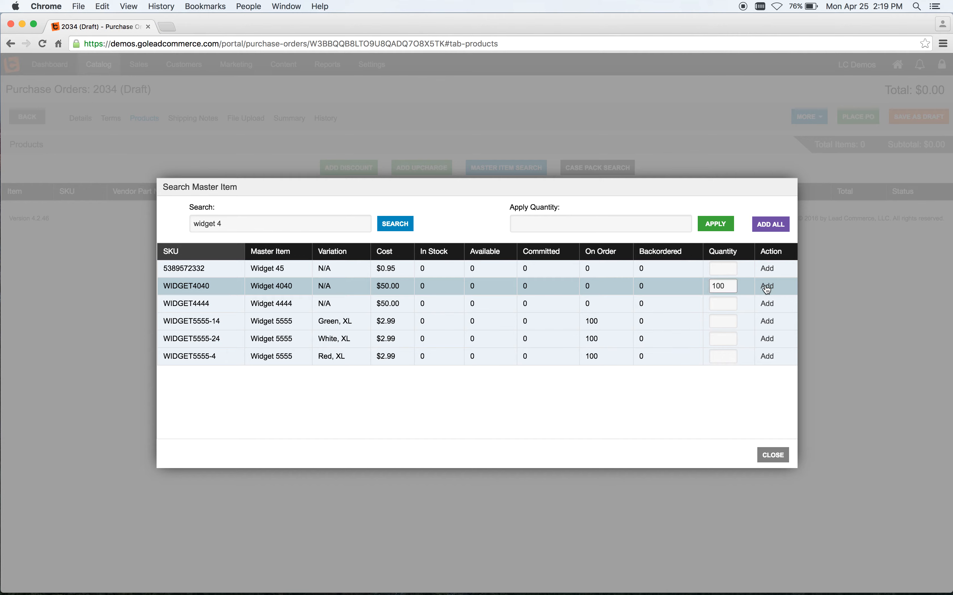
Step: Close the master item search and place the purchase order
left_click(771, 455)
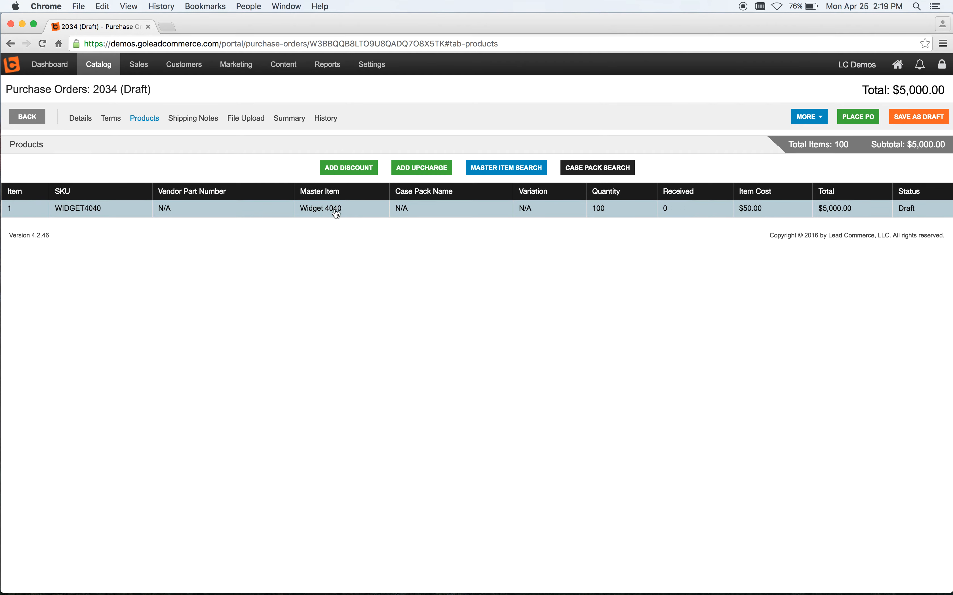
double_click(136, 89)
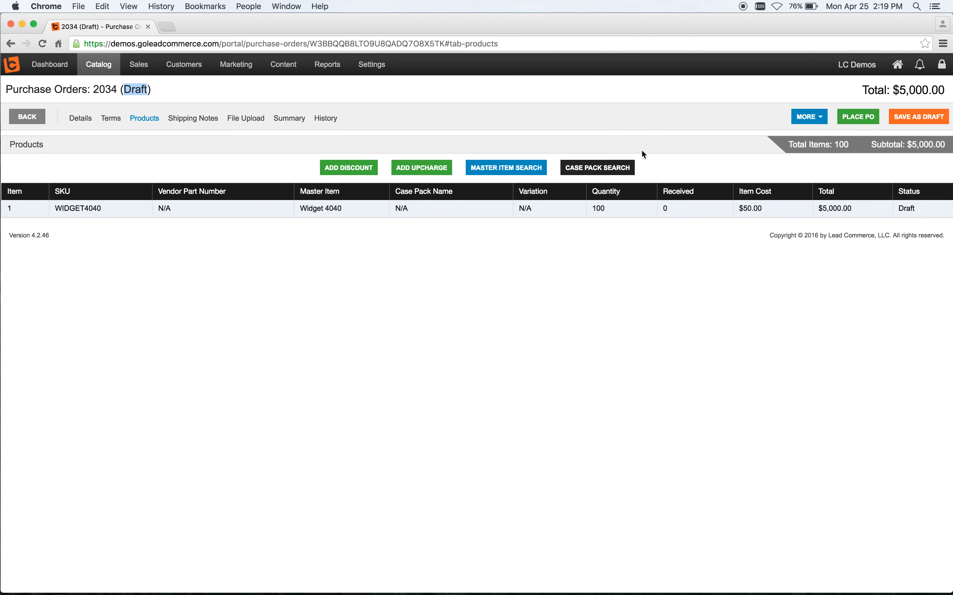
left_click(830, 179)
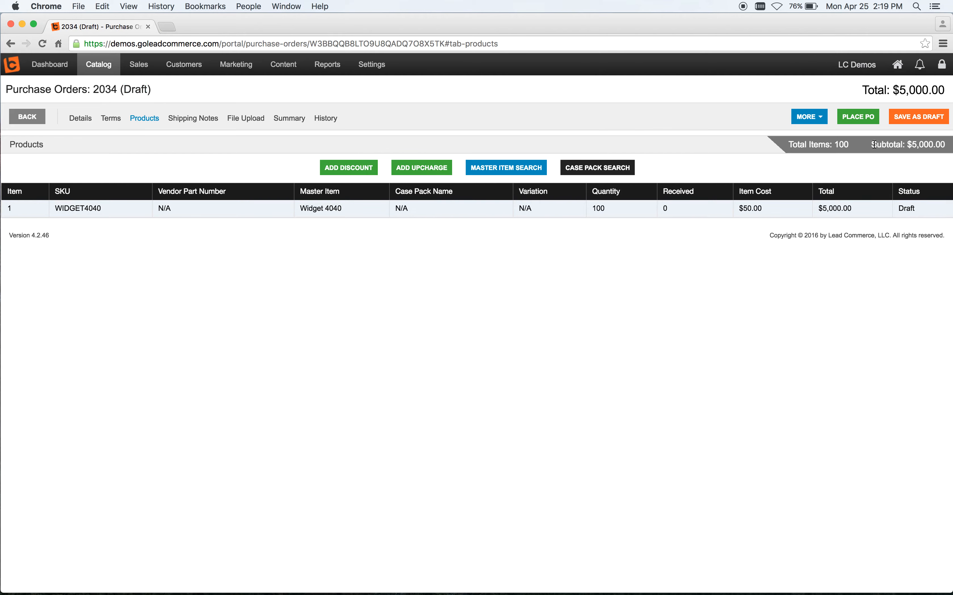
left_click(860, 116)
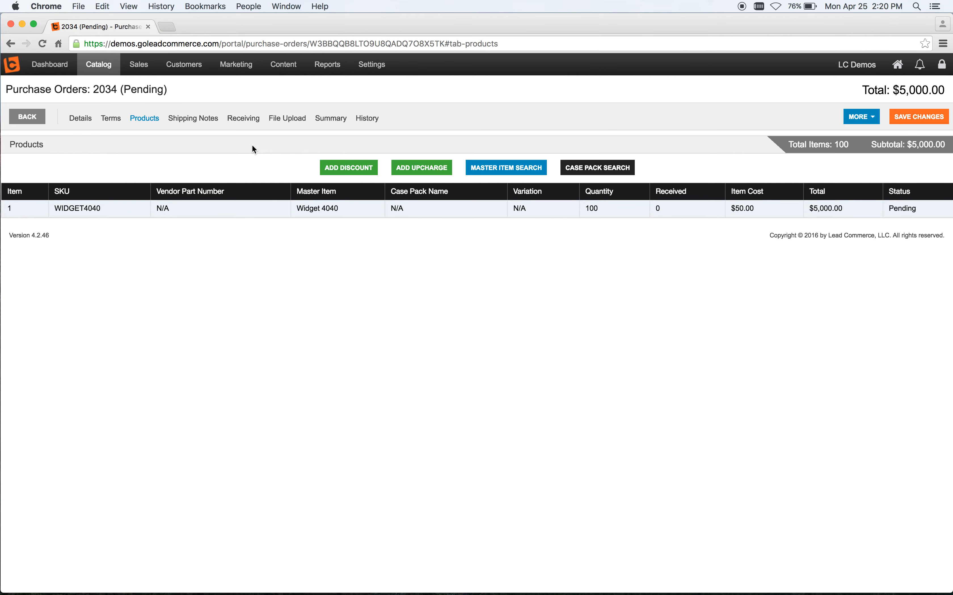
Step: Start receiving items on the purchase order and set 50 units of WIDGET4040 to receive
left_click(244, 119)
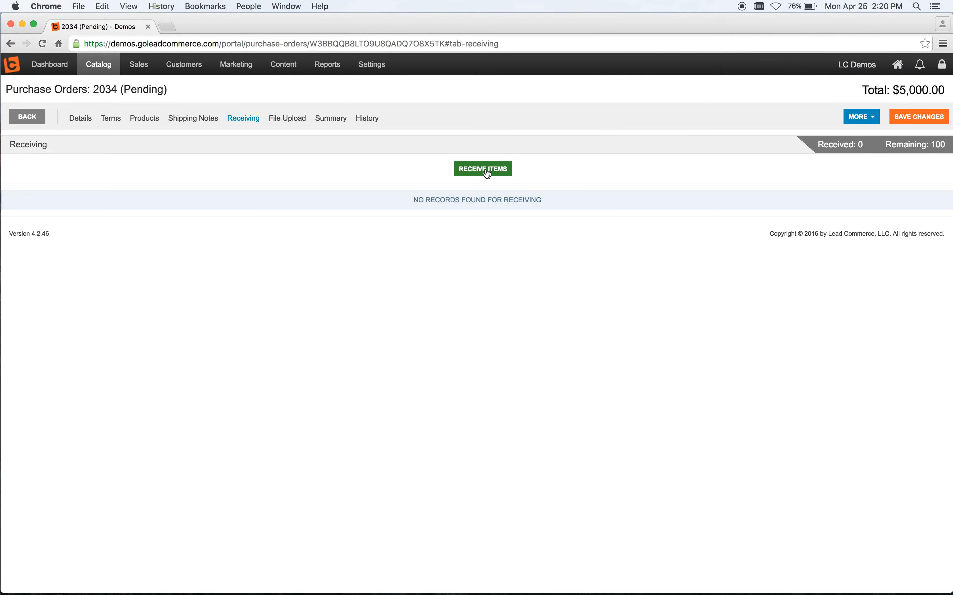
left_click(486, 170)
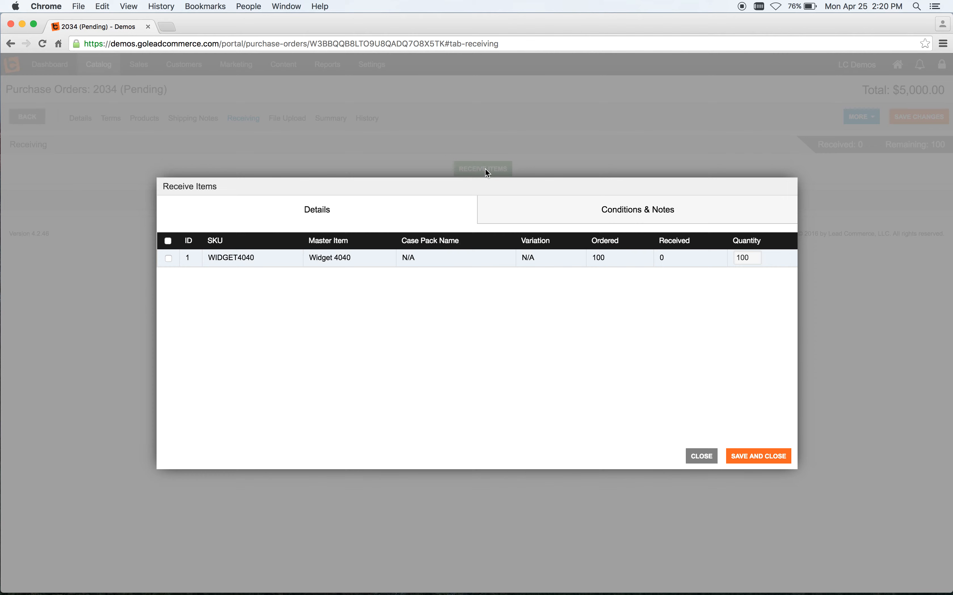
left_click(741, 257)
type("50")
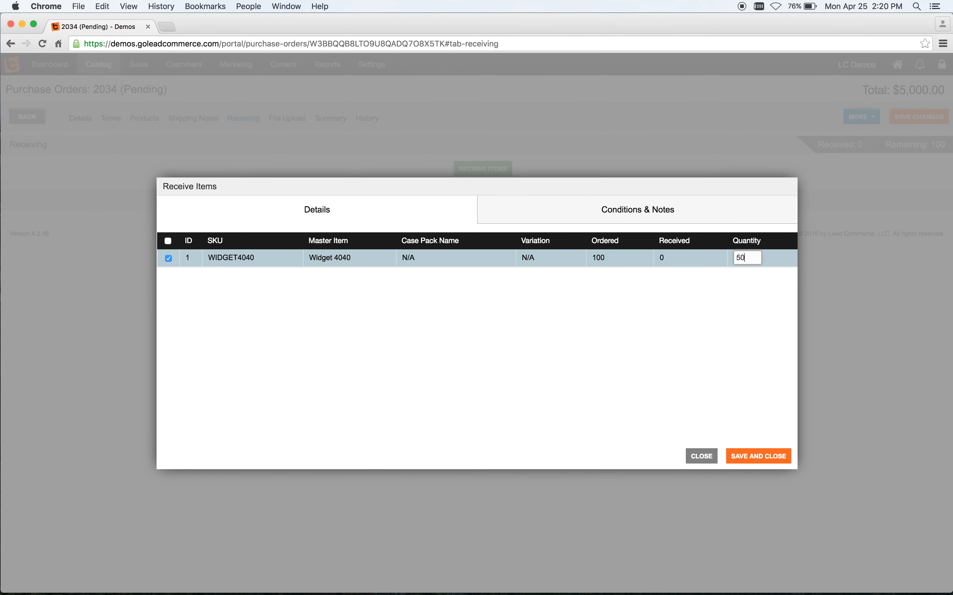
left_click(708, 301)
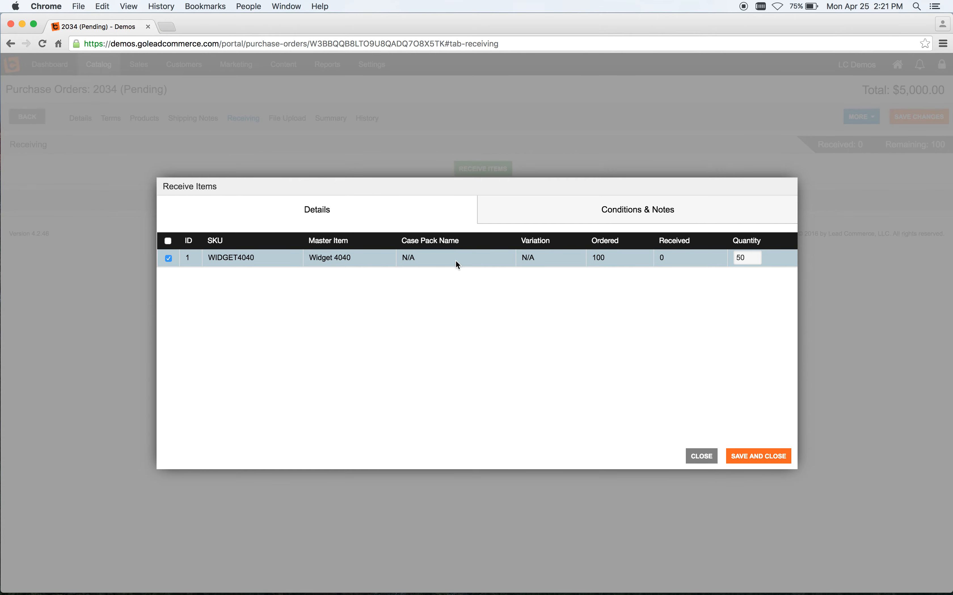
Step: Set the received items' date of manufacture to 01/01/2016 and expiration date to 08/17/2016
left_click(577, 214)
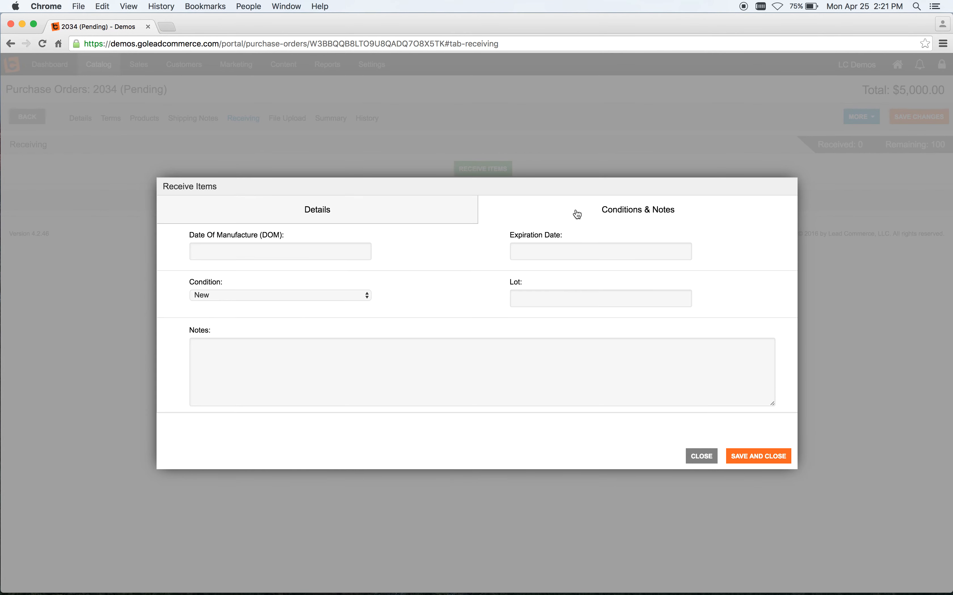
left_click(341, 250)
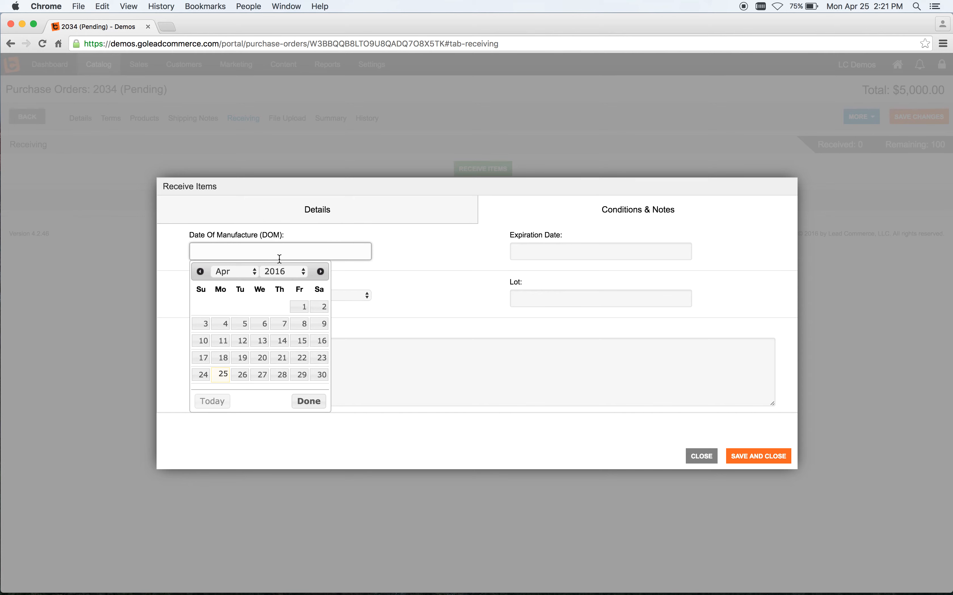
left_click(247, 278)
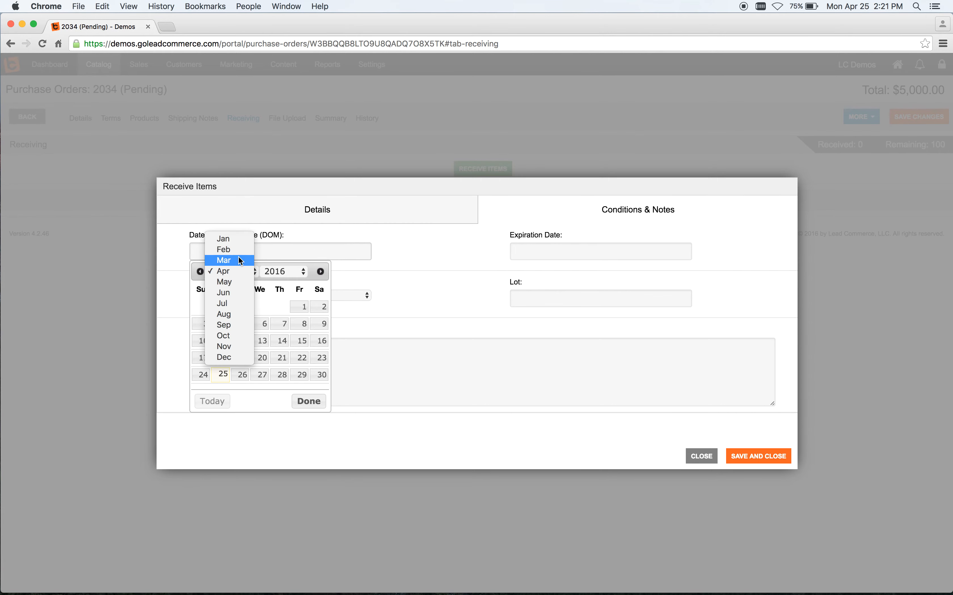
left_click(225, 241)
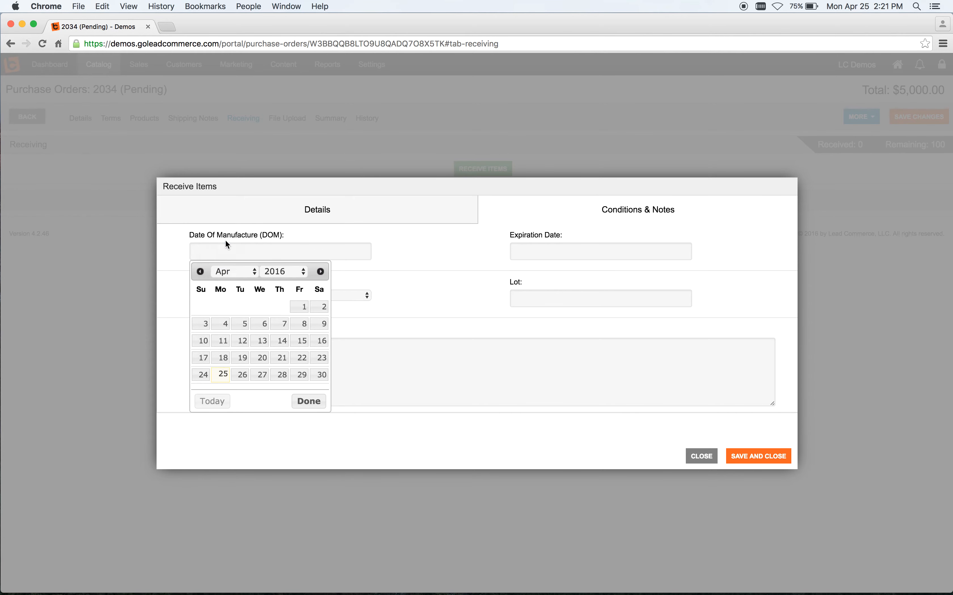
left_click(299, 306)
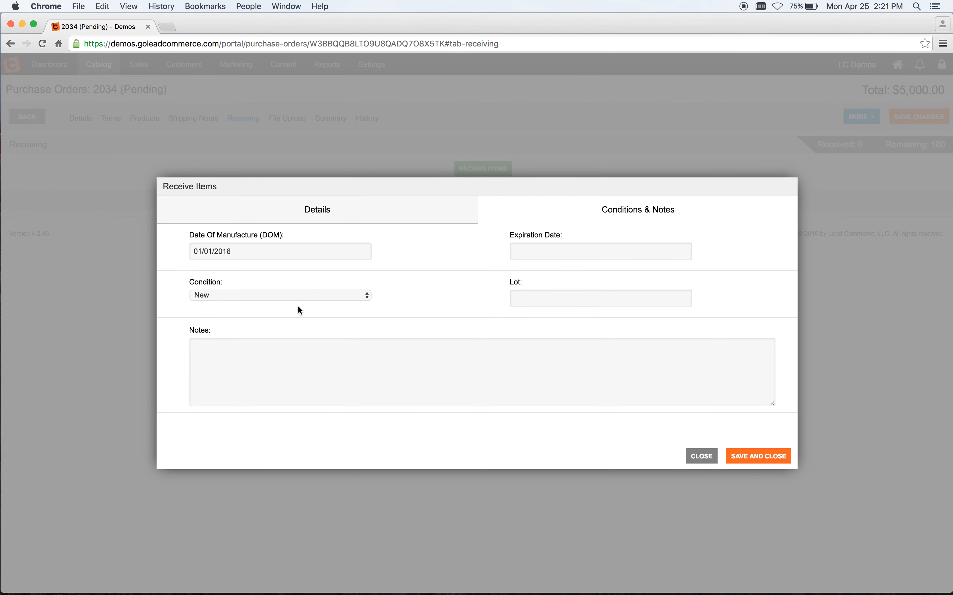
left_click(521, 248)
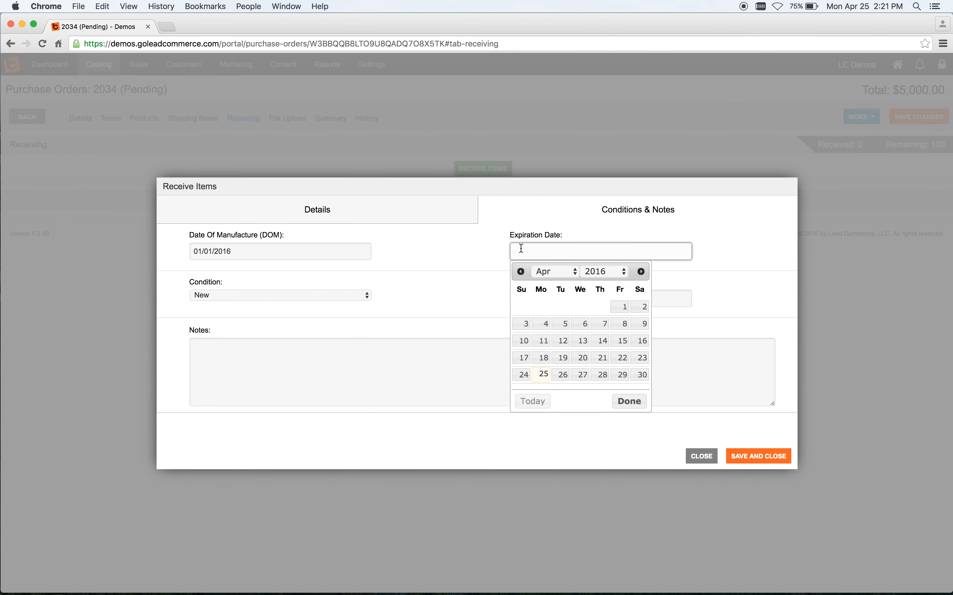
left_click(553, 273)
left_click(551, 314)
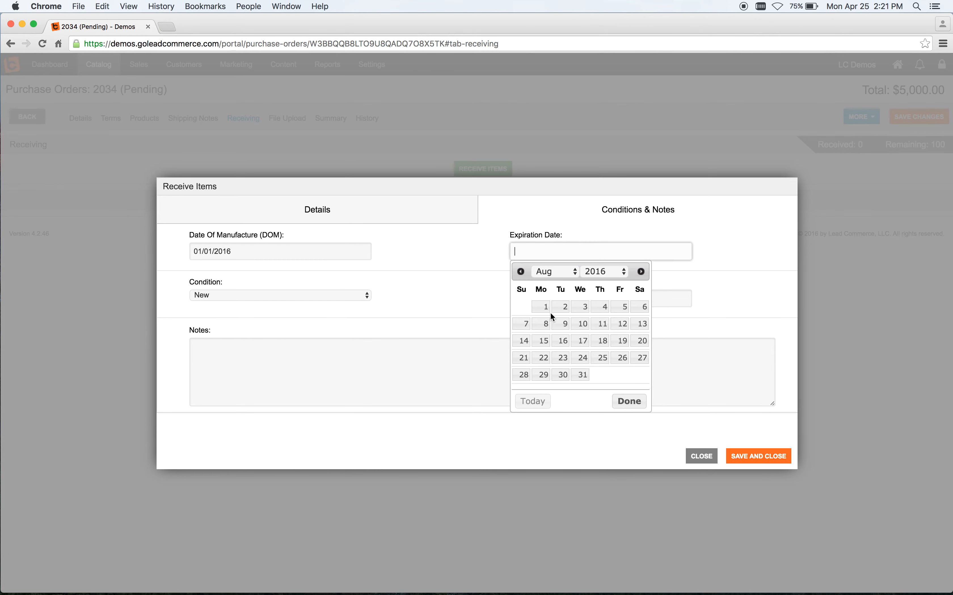
left_click(581, 345)
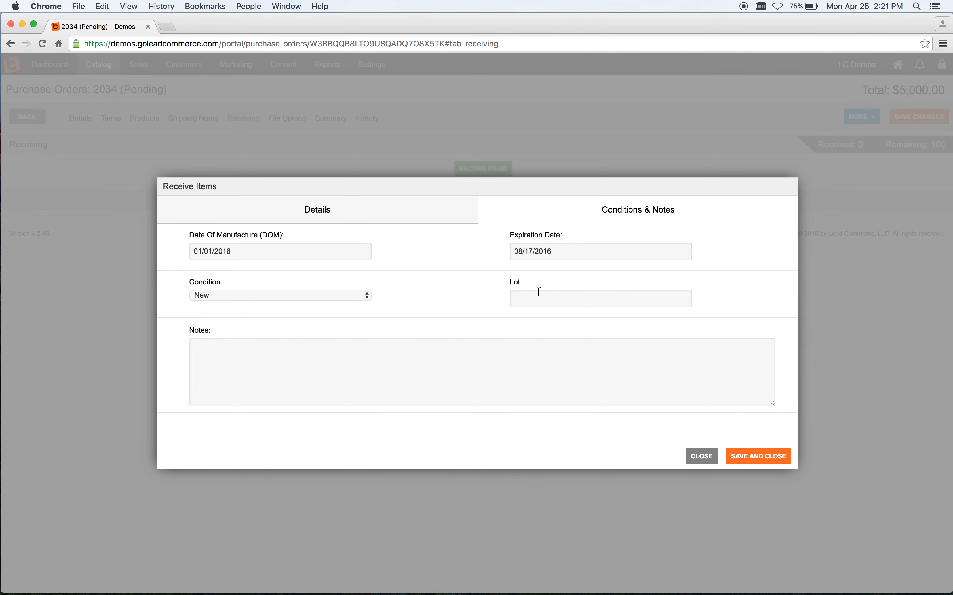
left_click(522, 295)
type("4234234234242")
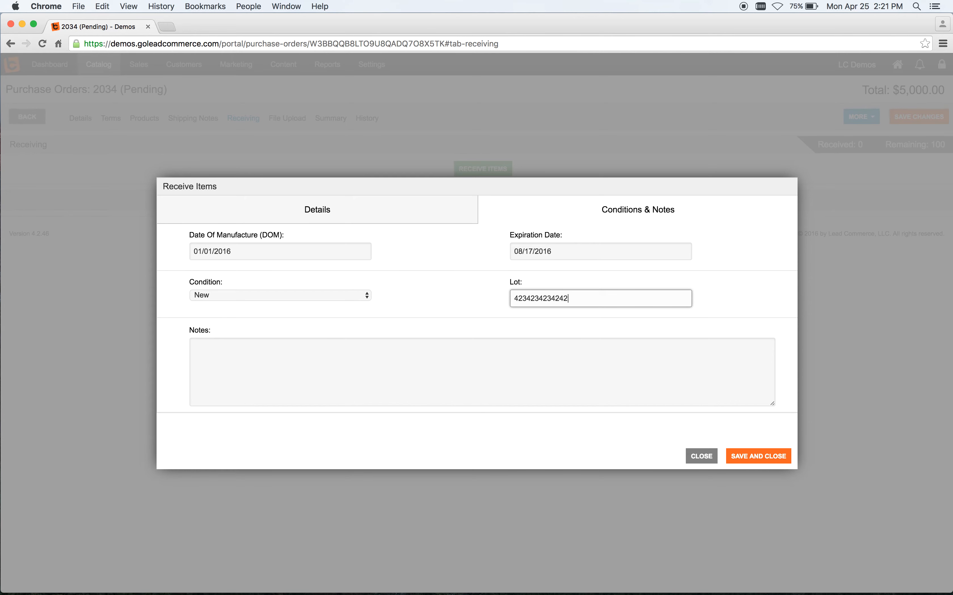
left_click(493, 357)
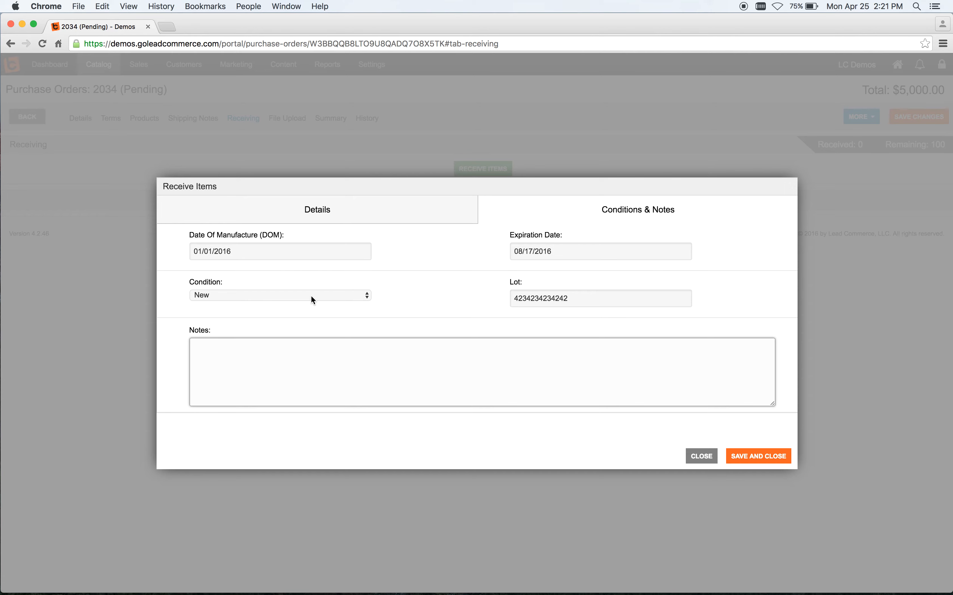
left_click(405, 315)
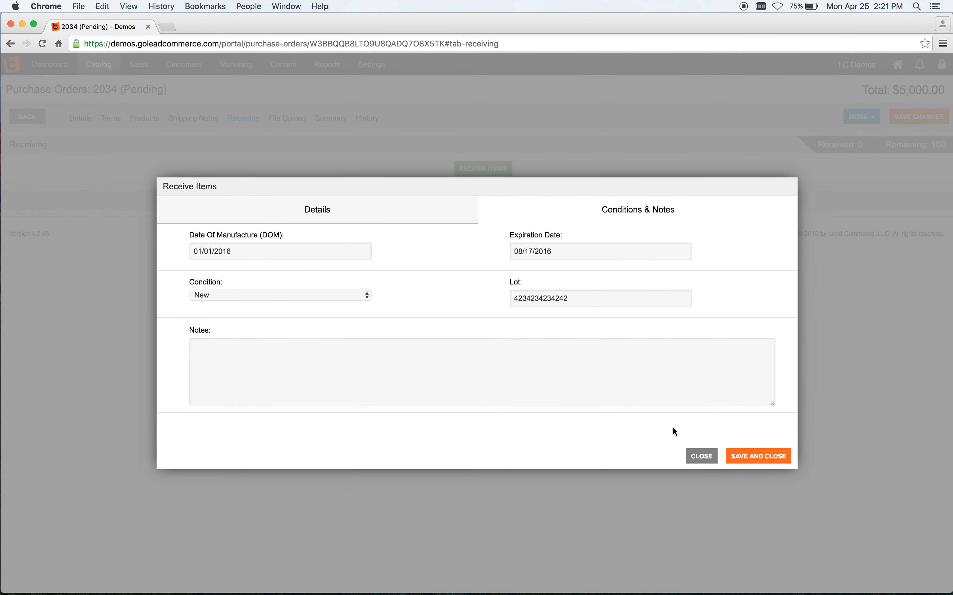
left_click(741, 455)
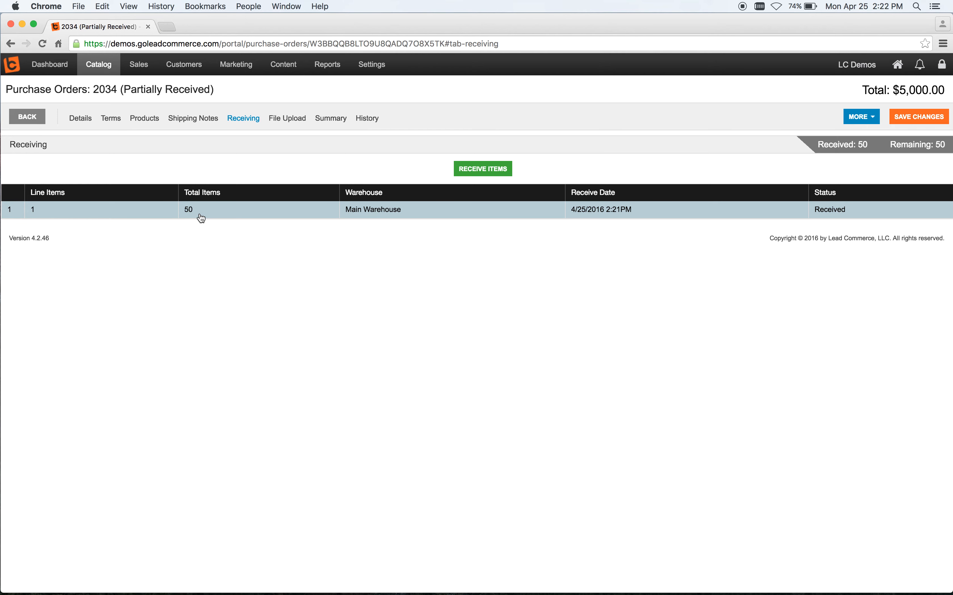
Step: Go back to the purchase orders and open the SKU inventory list
left_click(31, 119)
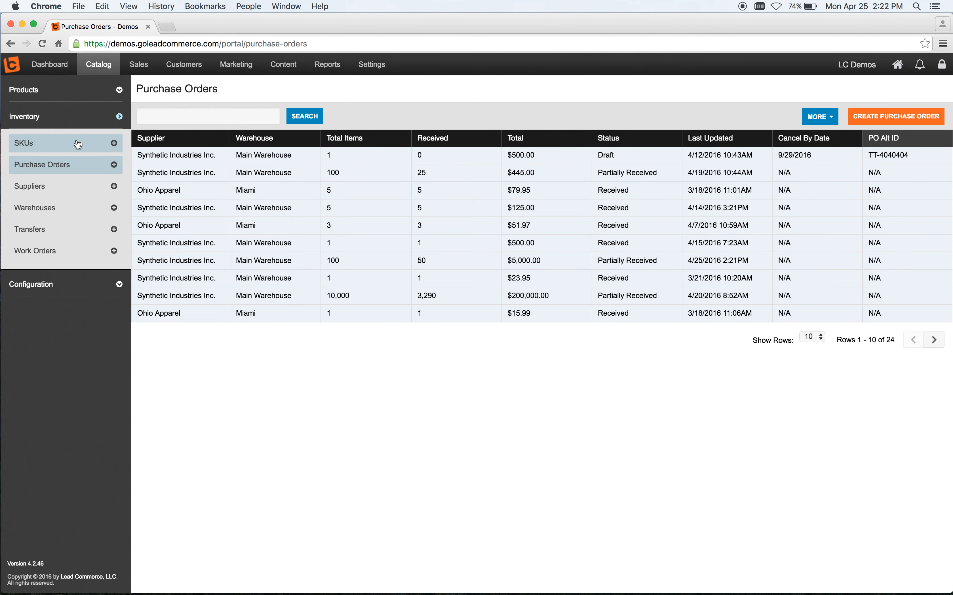
left_click(61, 146)
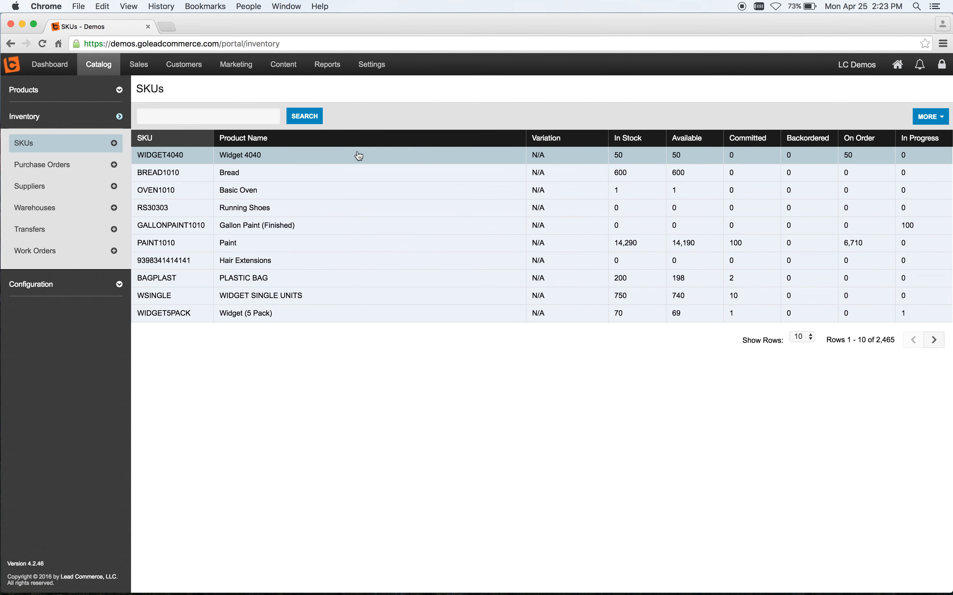
Step: Create a new sales order for the Jones.com contact found by a contact search, and save it as a quote
left_click(145, 69)
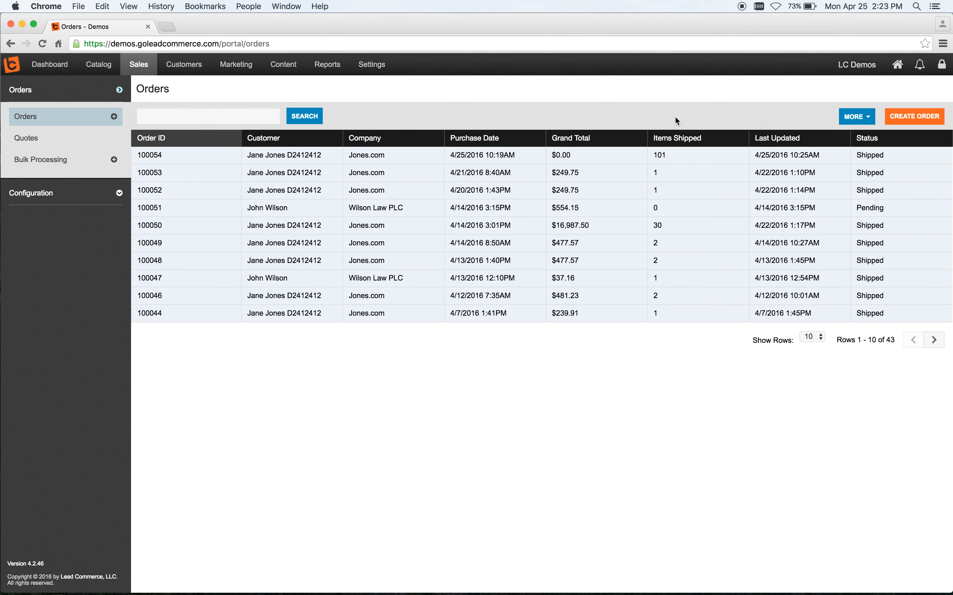
left_click(913, 118)
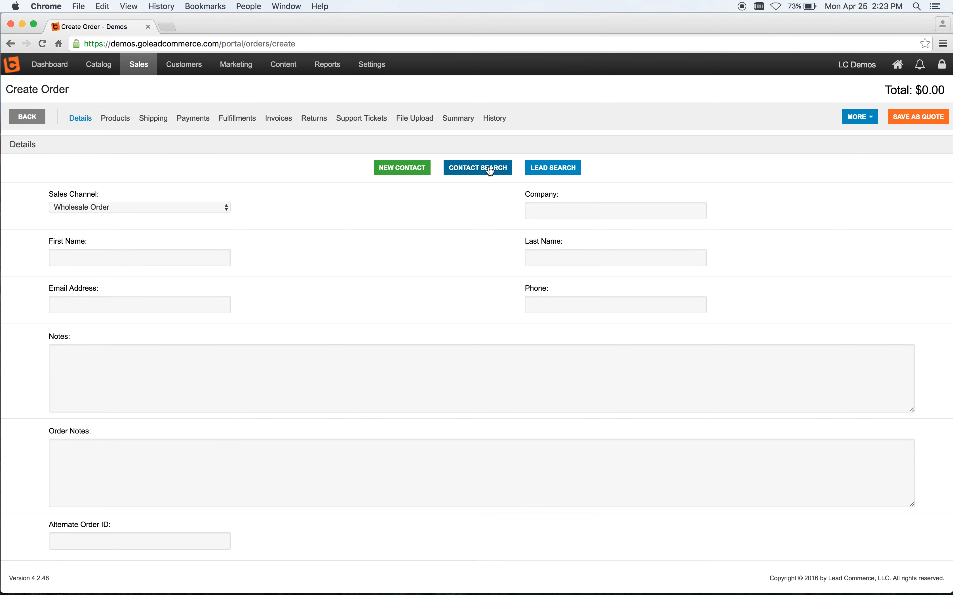
left_click(474, 169)
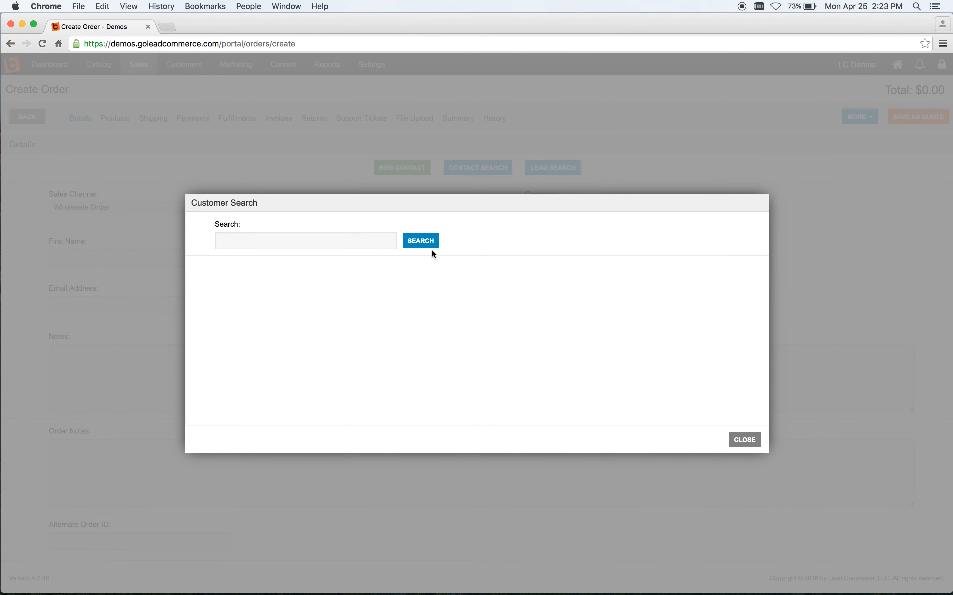
left_click(353, 242)
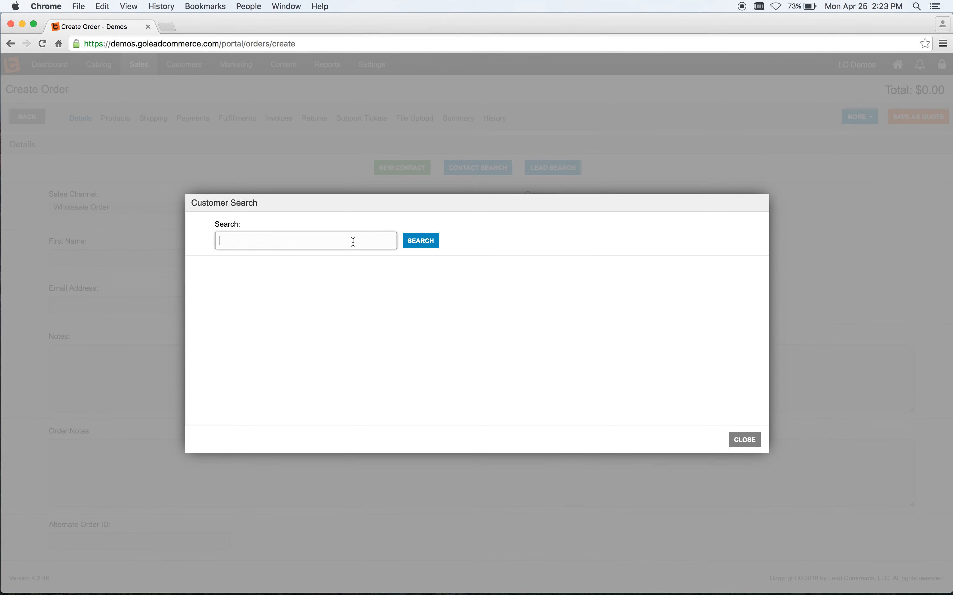
type("jones")
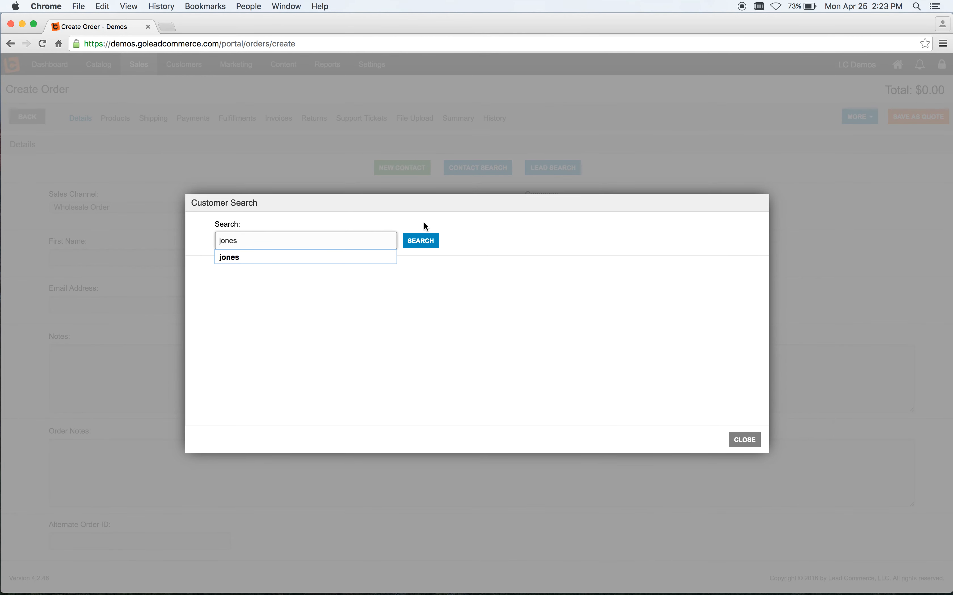
left_click(421, 241)
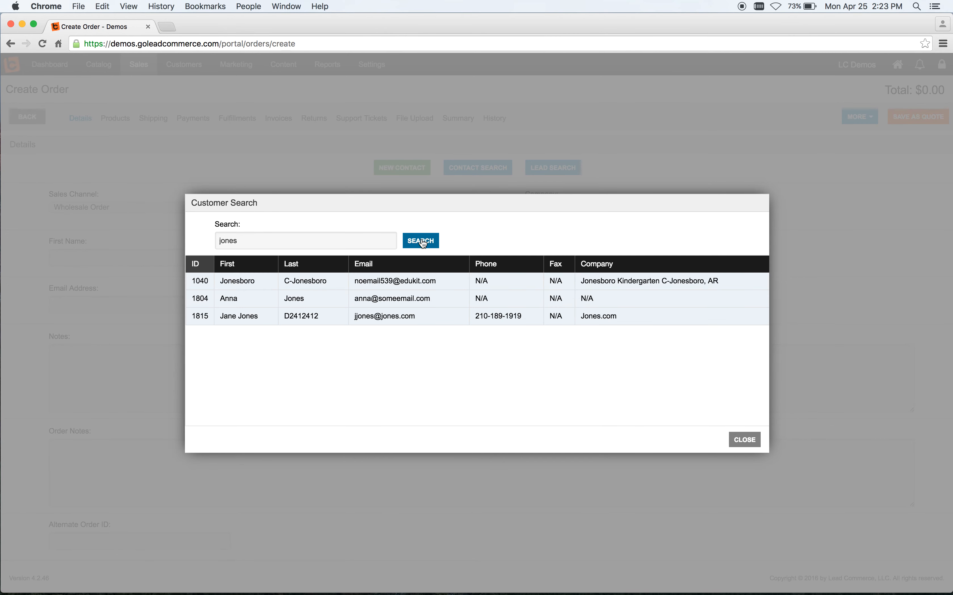
left_click(440, 311)
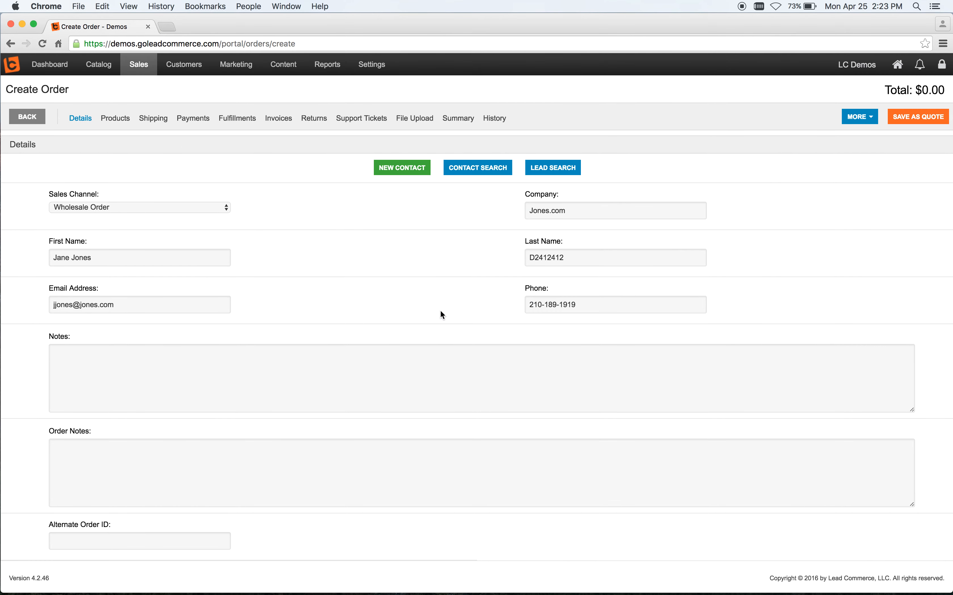
left_click(919, 115)
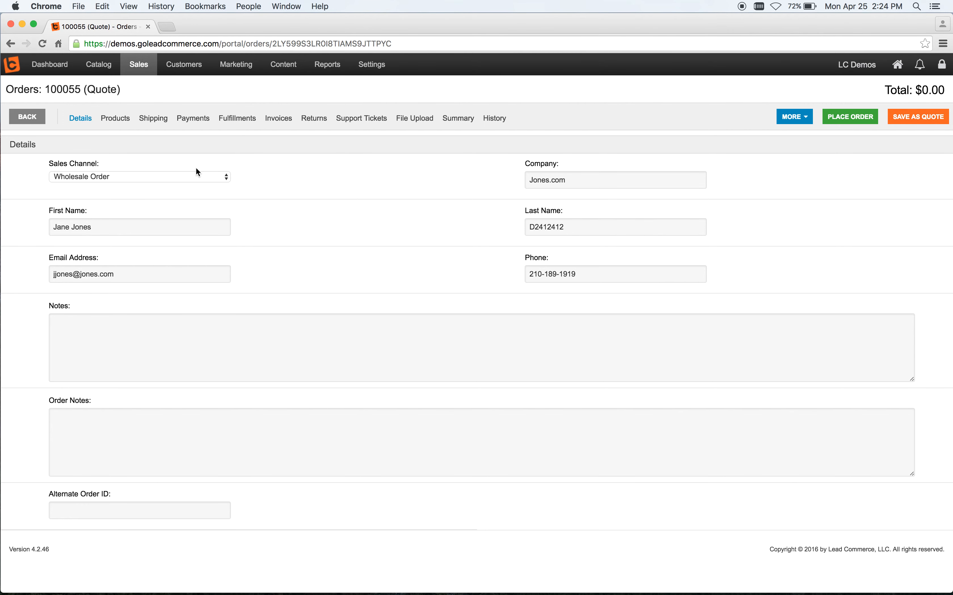
Step: Open the order's products and search master items for widget 4040
left_click(116, 121)
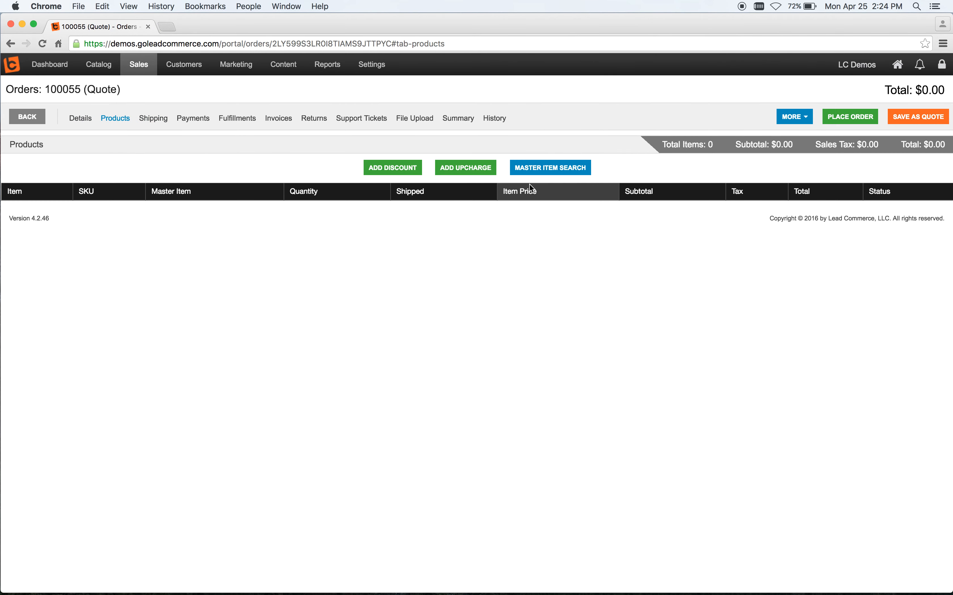
left_click(576, 172)
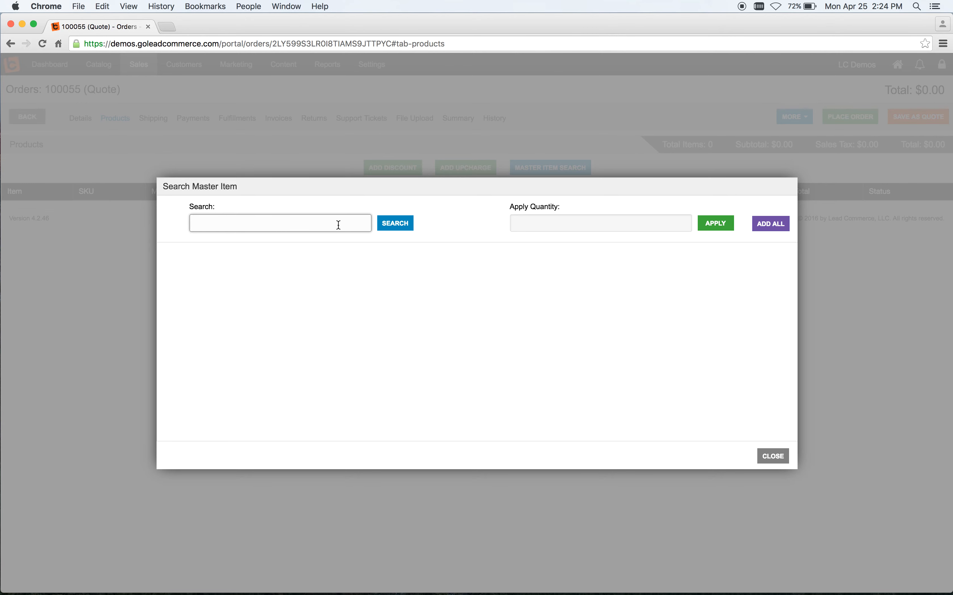
type("widget 4040")
left_click(392, 227)
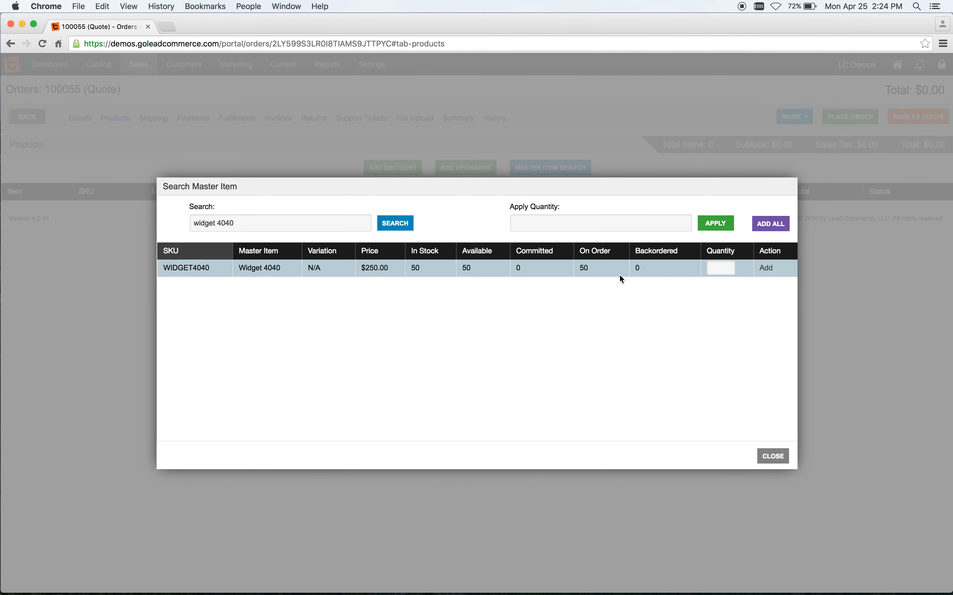
Step: Add 5 units of WIDGET4040 to the sales order and open its shipping details
left_click(723, 266)
type("5")
left_click(768, 270)
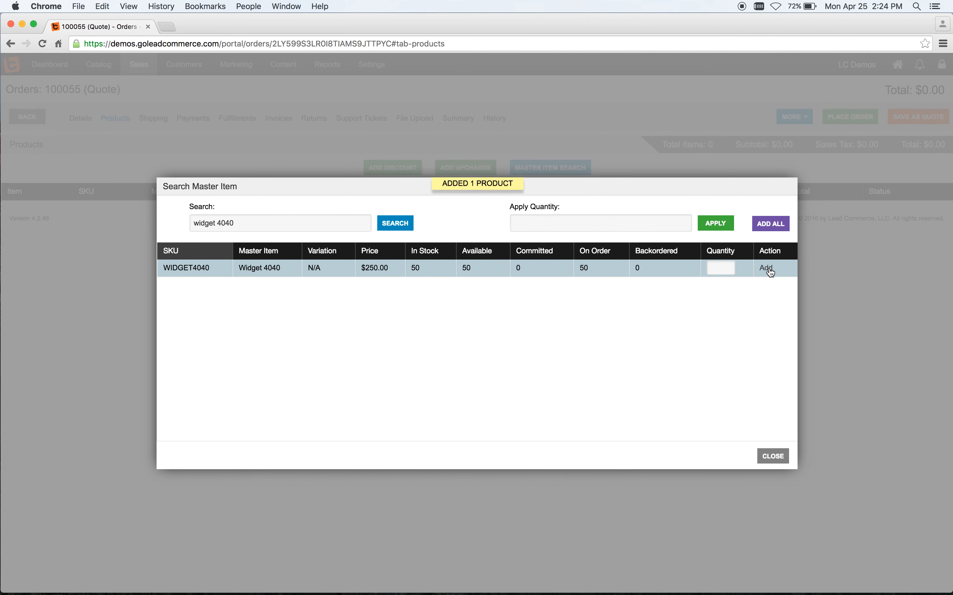
left_click(771, 457)
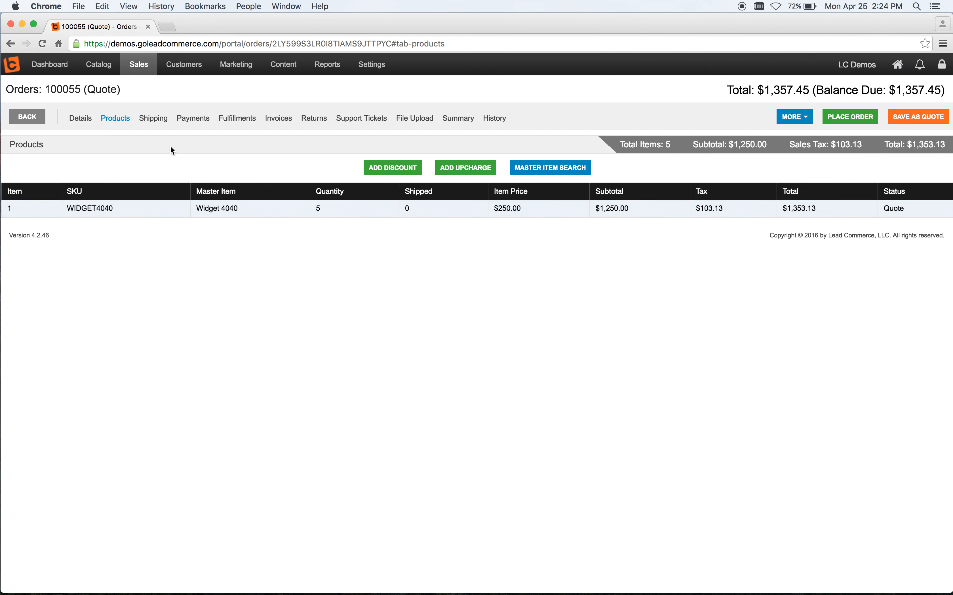
left_click(153, 119)
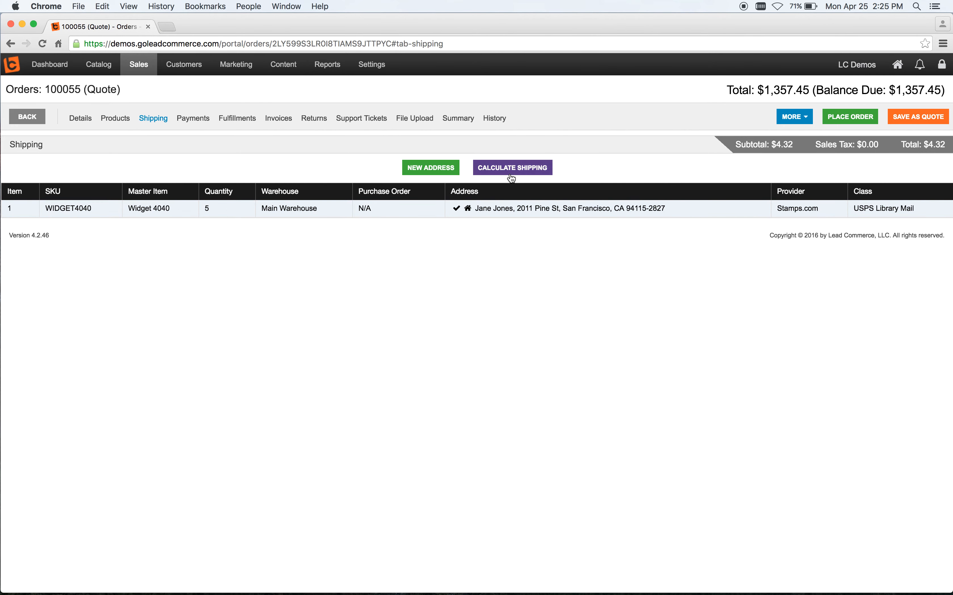
Step: Calculate the order's shipping with UPS as provider and the UPS Ground class, and save it
left_click(533, 168)
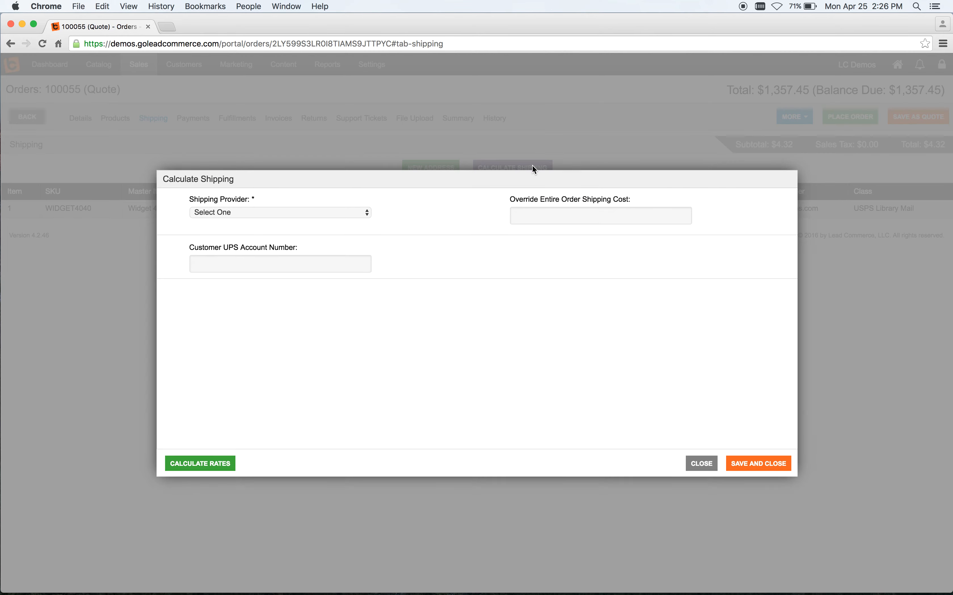
left_click(365, 213)
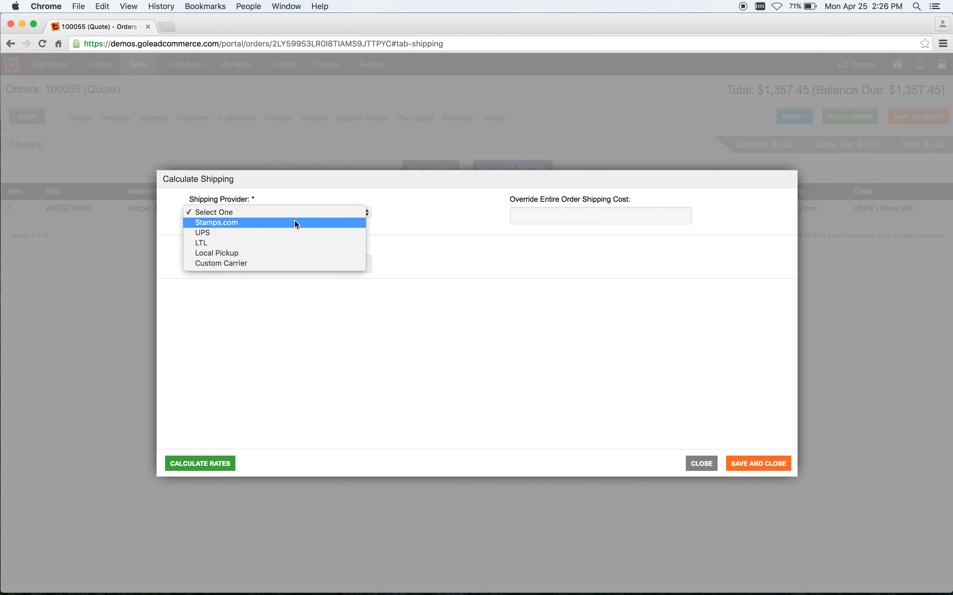
left_click(268, 232)
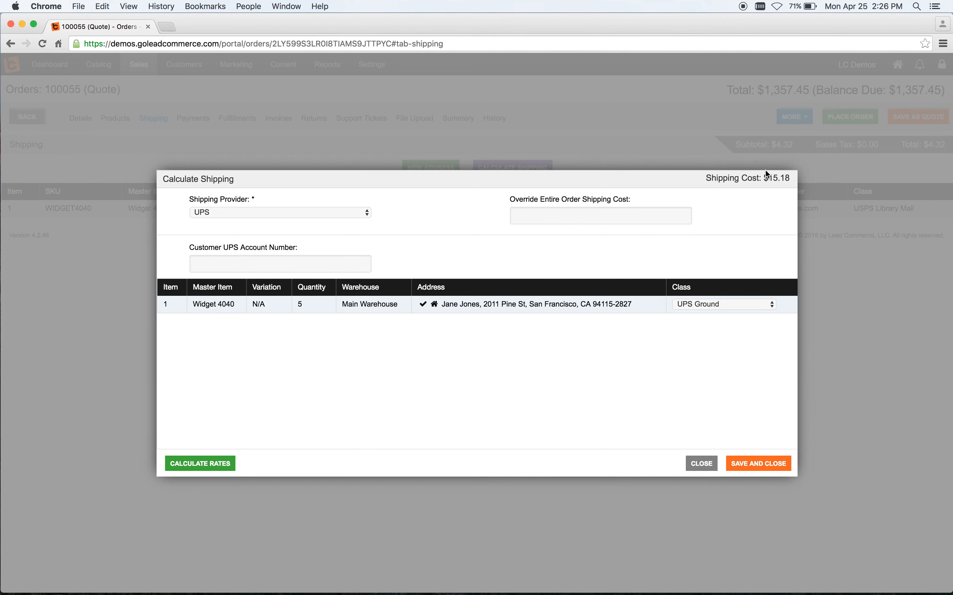
left_click(728, 306)
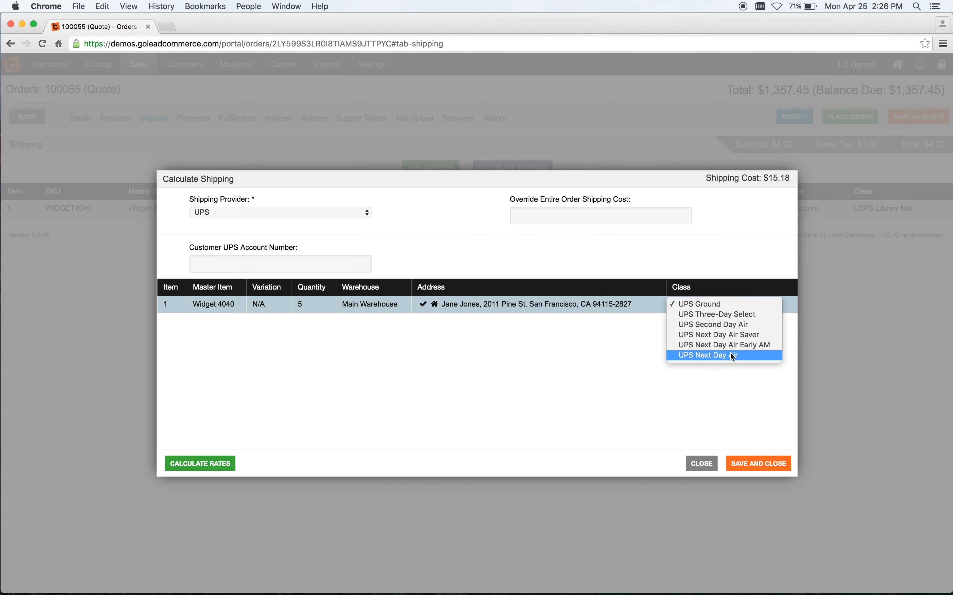
left_click(721, 303)
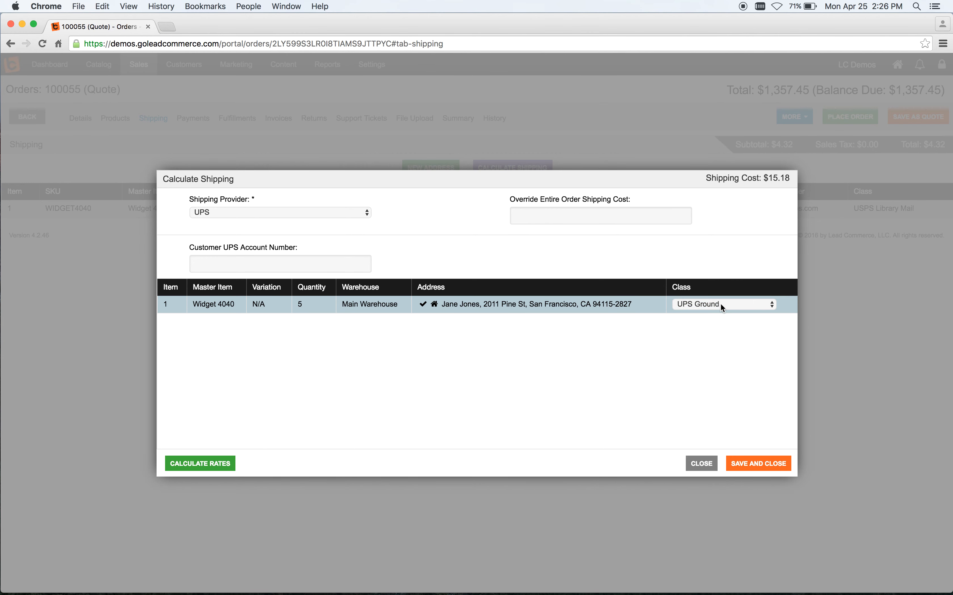
left_click(751, 464)
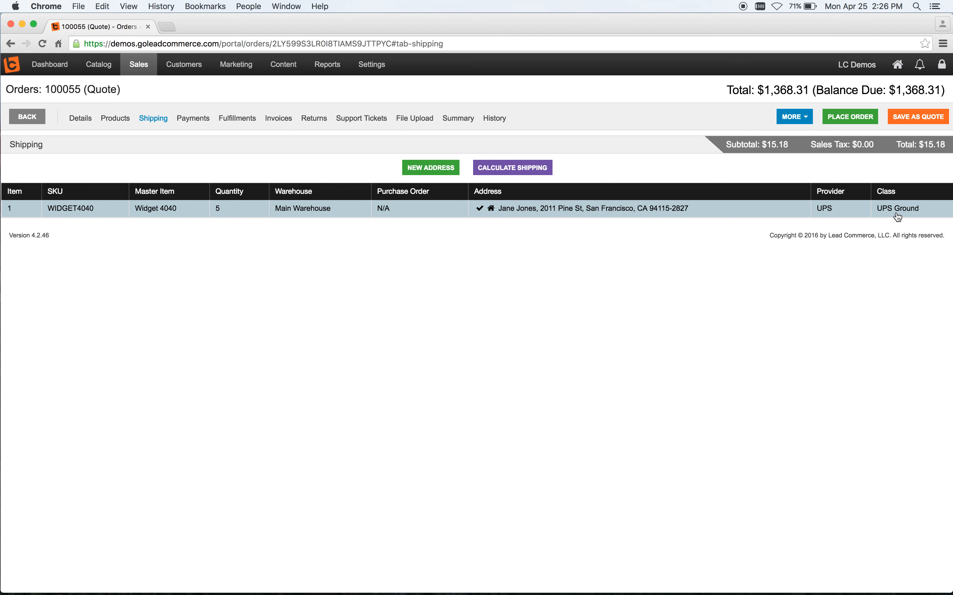
left_click(198, 120)
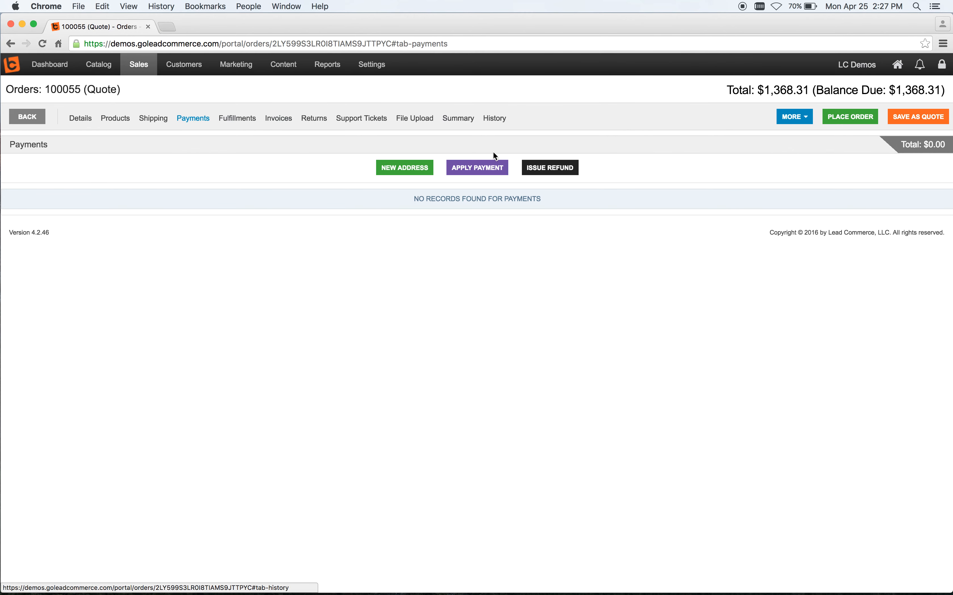
left_click(478, 168)
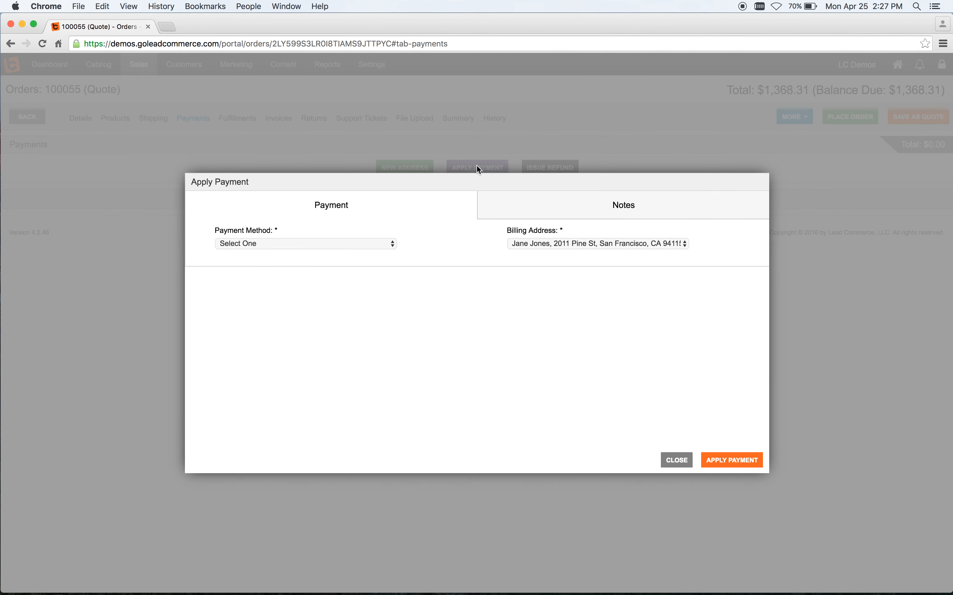
left_click(388, 245)
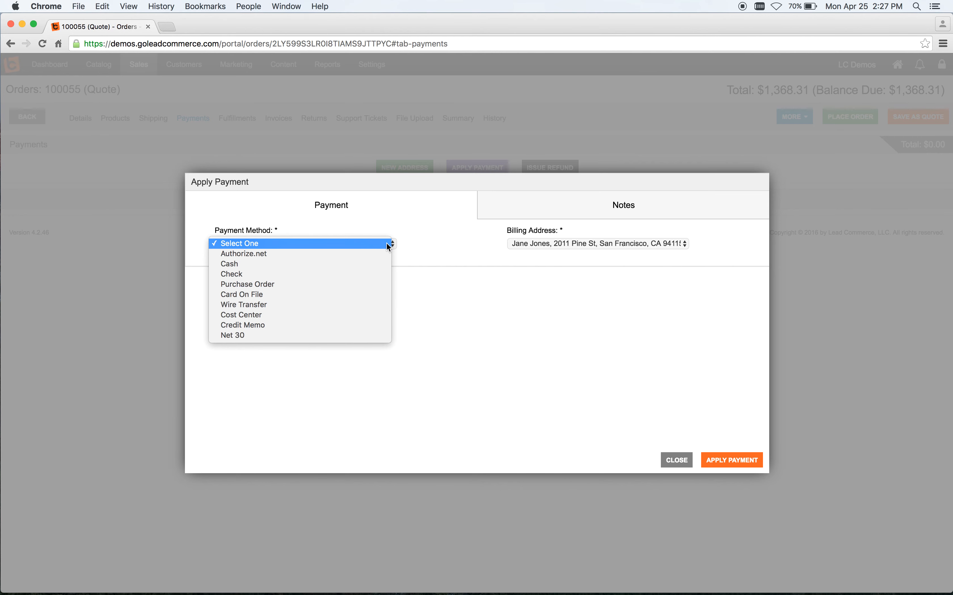
left_click(342, 254)
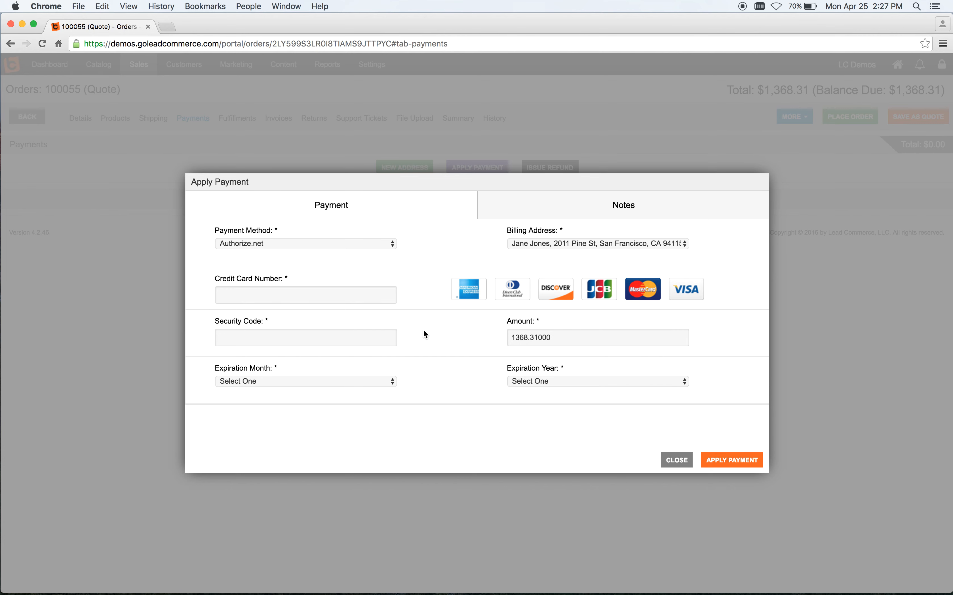
left_click(390, 246)
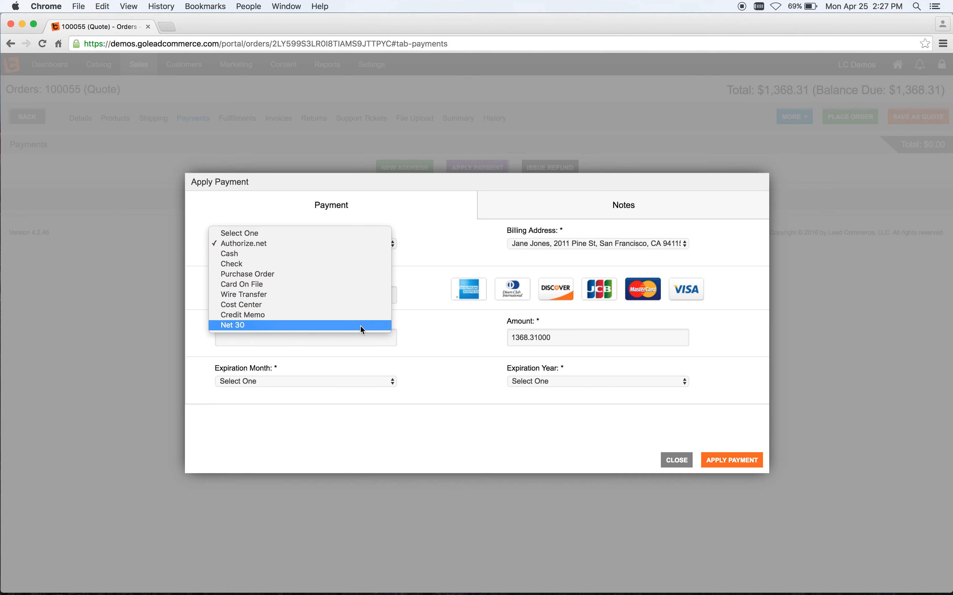
left_click(474, 378)
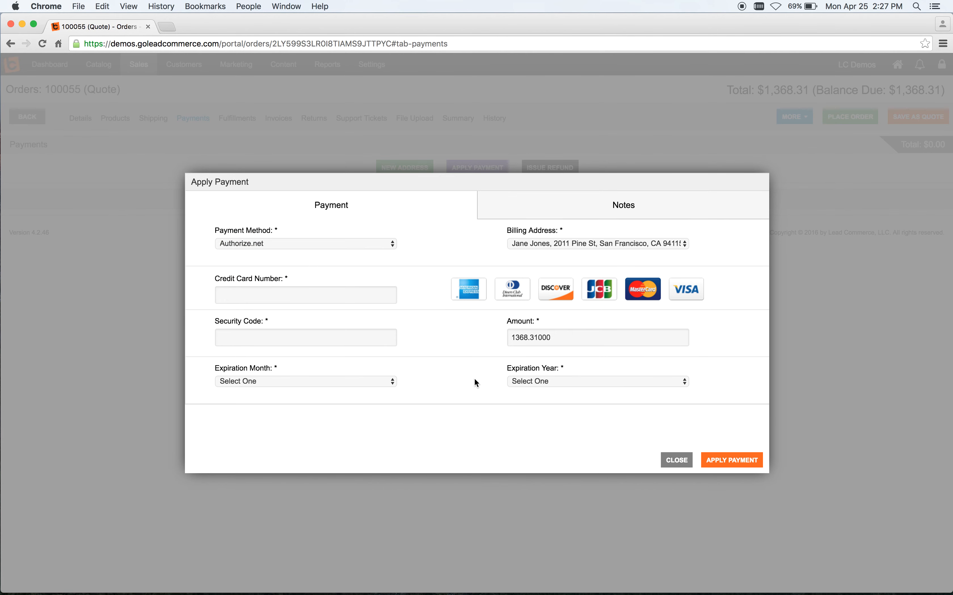
left_click(683, 463)
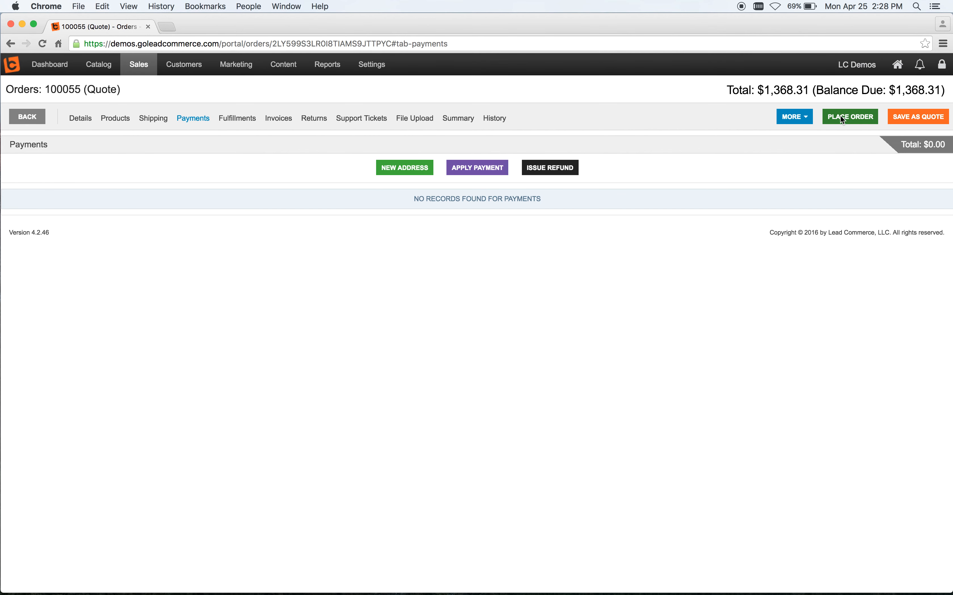
Step: Place the quote as an order and open the SKU inventory list
left_click(847, 115)
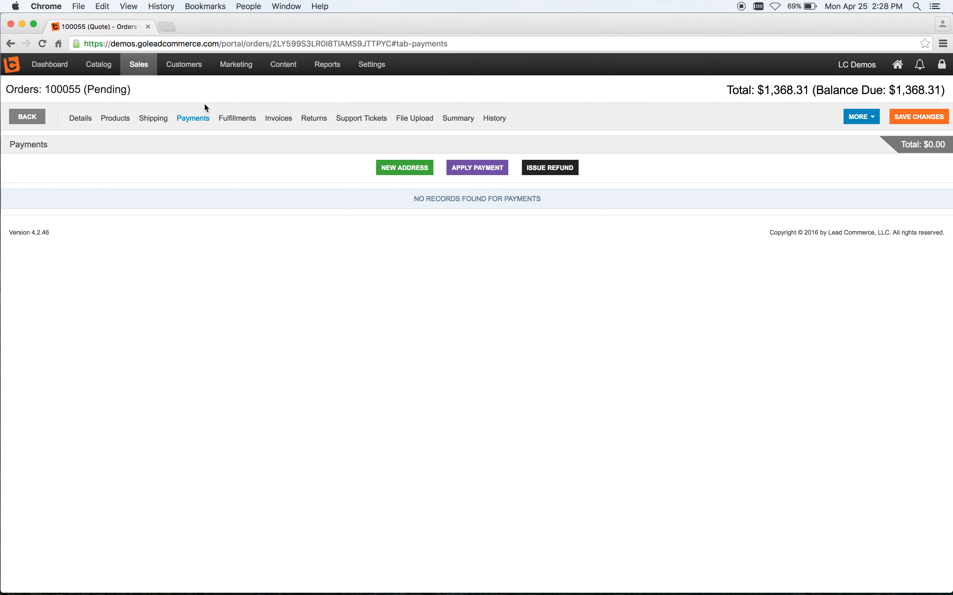
left_click(98, 71)
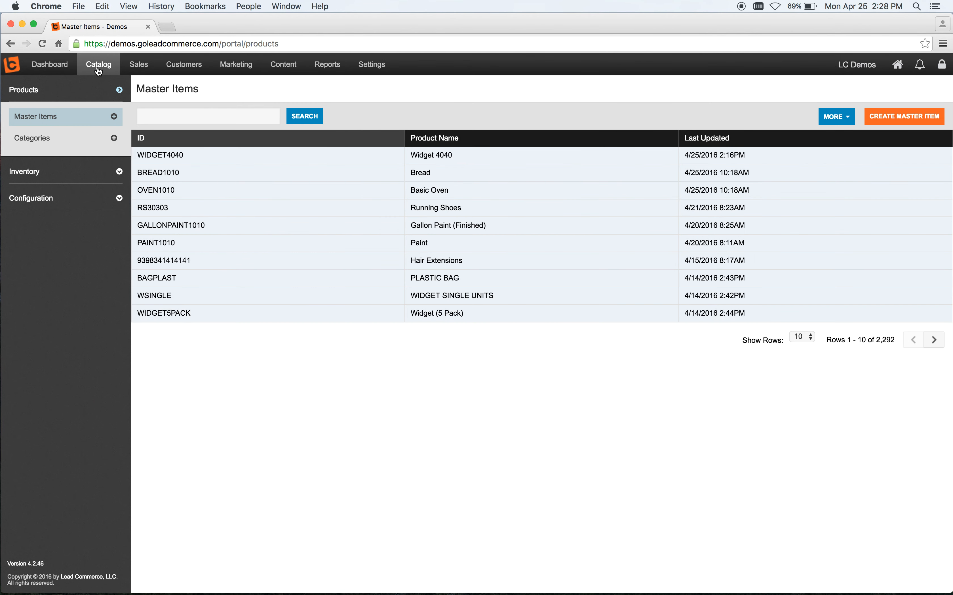
left_click(94, 177)
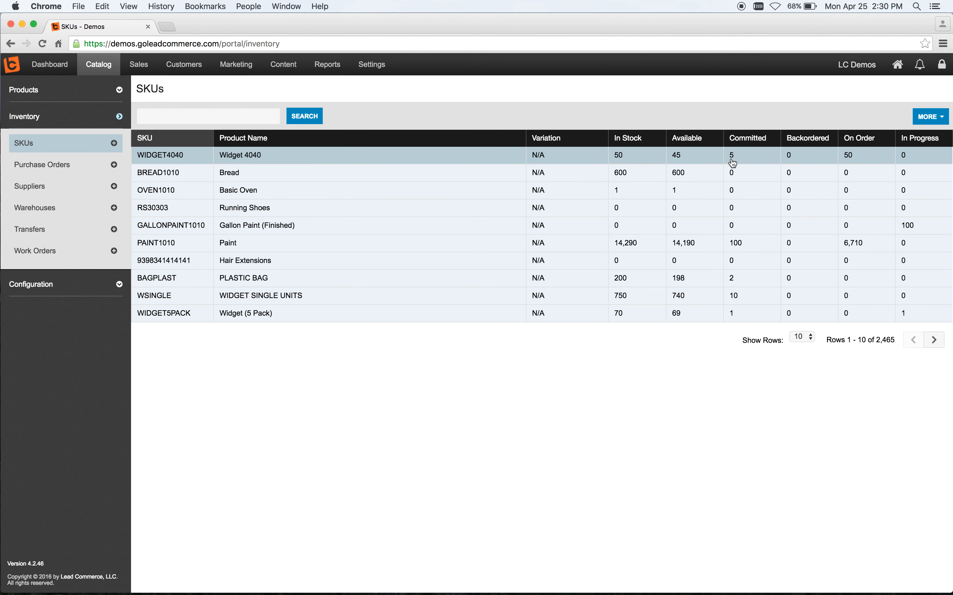
Step: Open Widget 4040's sales history and open order 100055 from it
left_click(570, 163)
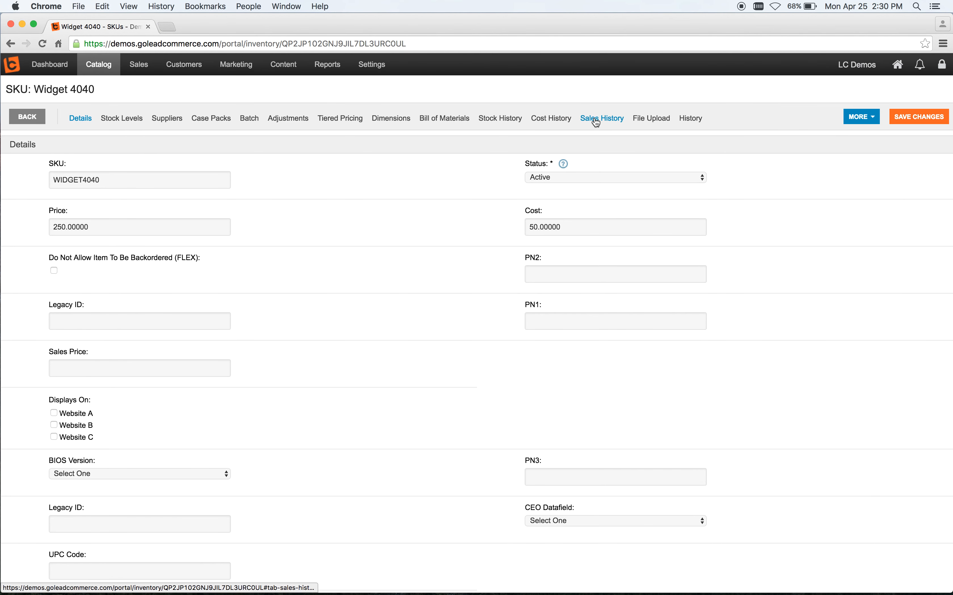
left_click(596, 124)
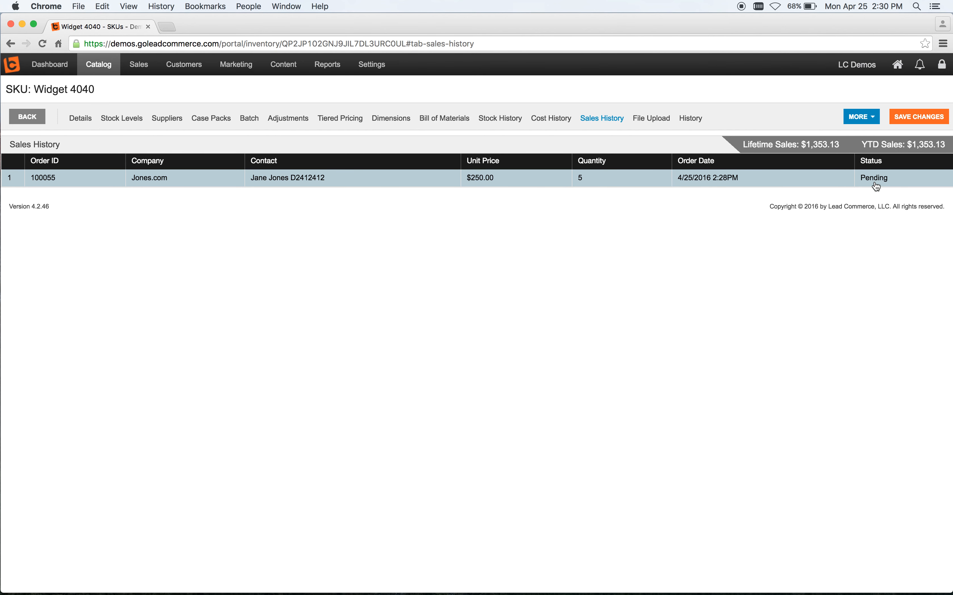
left_click(614, 179)
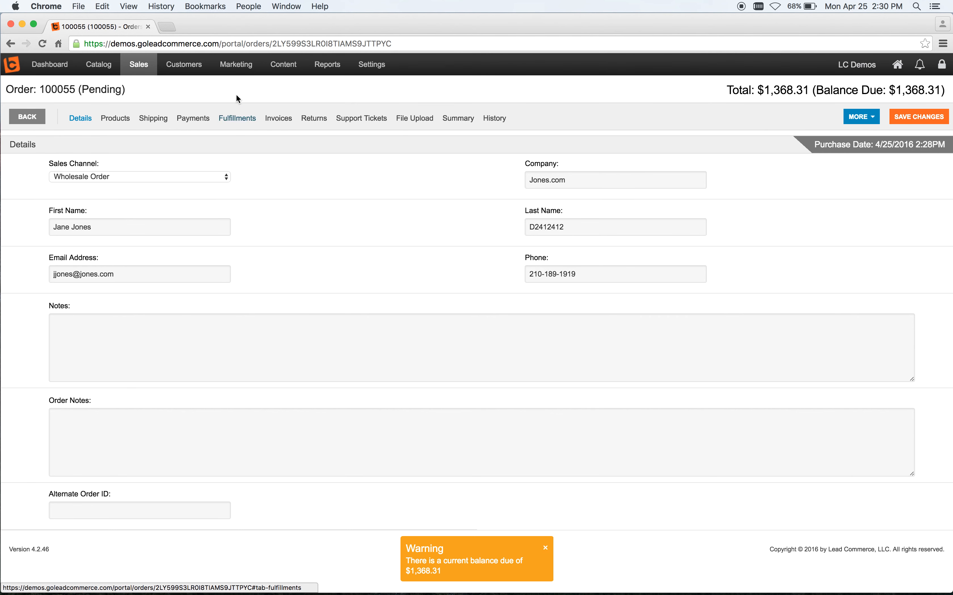
Step: Create a new fulfillment on the order for all 5 units of Widget 4040
left_click(237, 120)
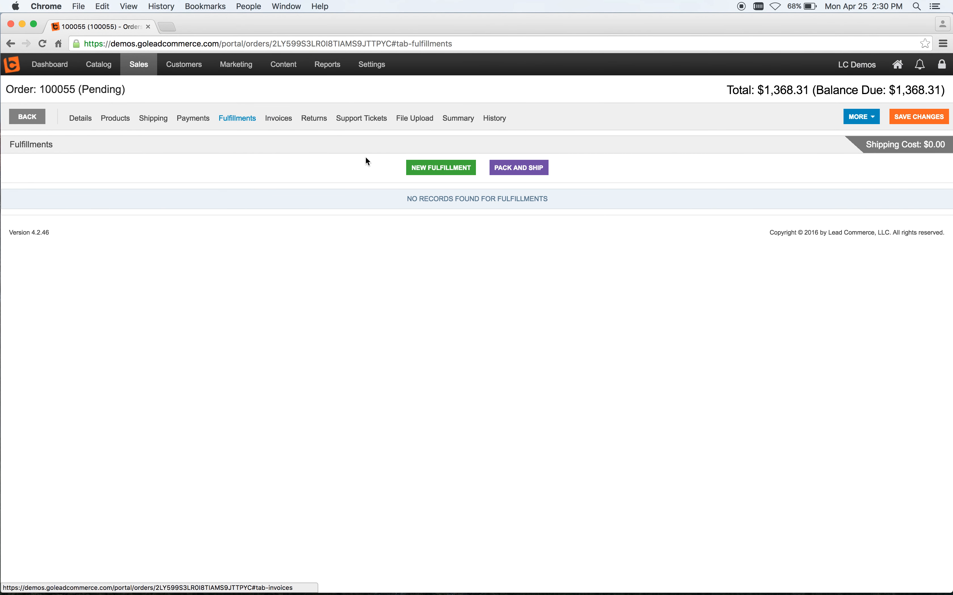
left_click(437, 168)
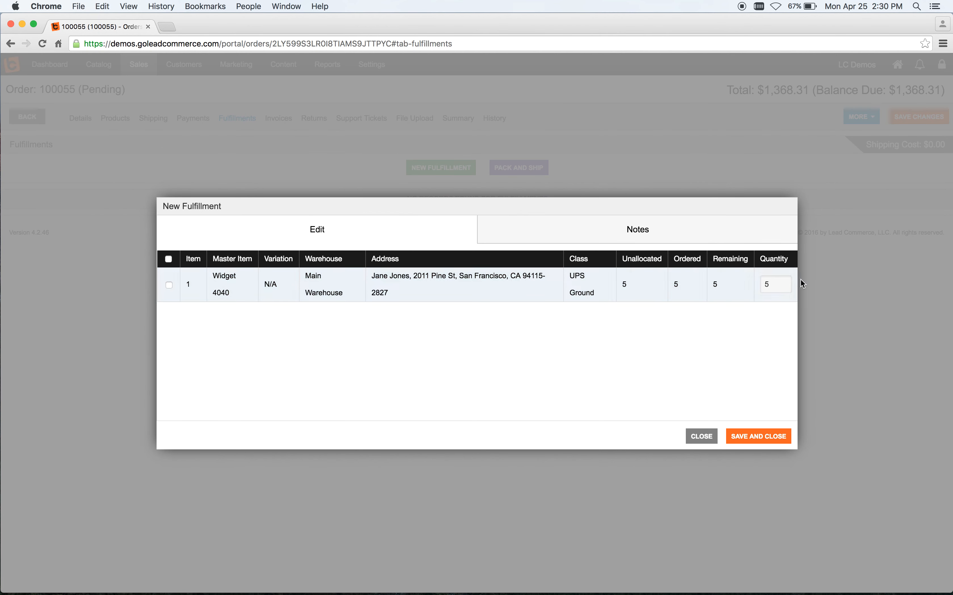
left_click(771, 284)
left_click(758, 435)
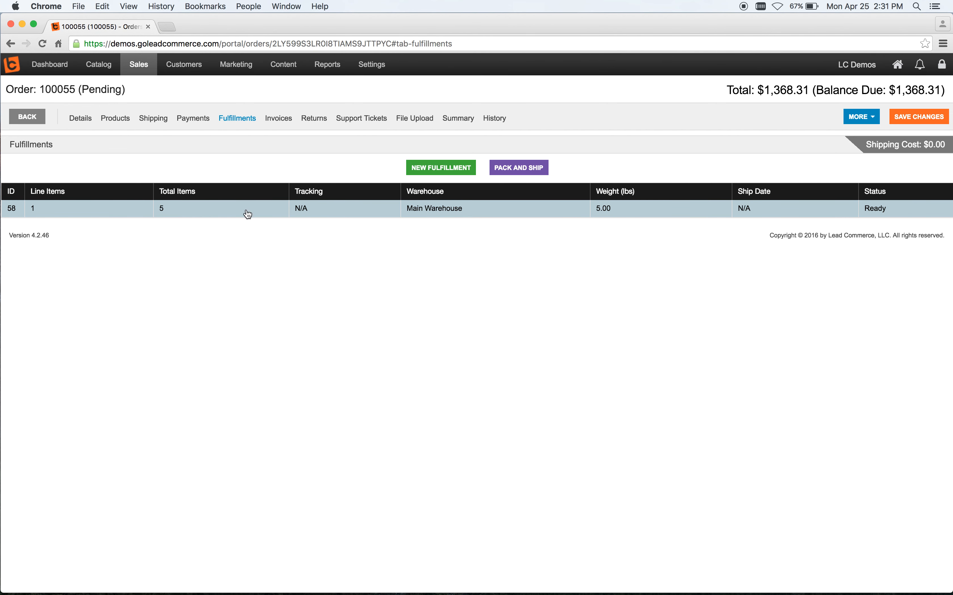
Step: Pack and ship fulfillment 58 running the Pick List, Packing Slip & Shipping Labels process
left_click(511, 172)
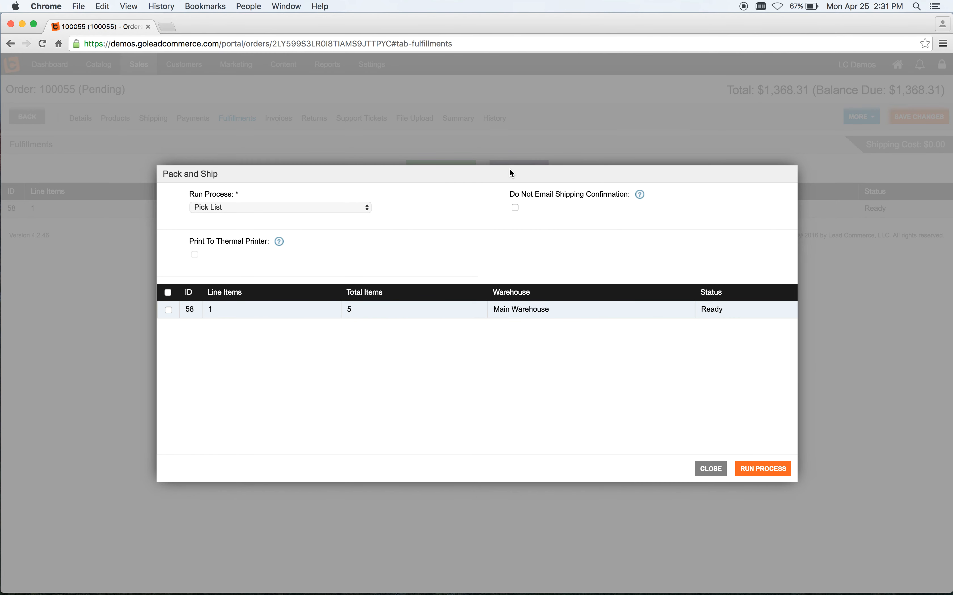
left_click(364, 208)
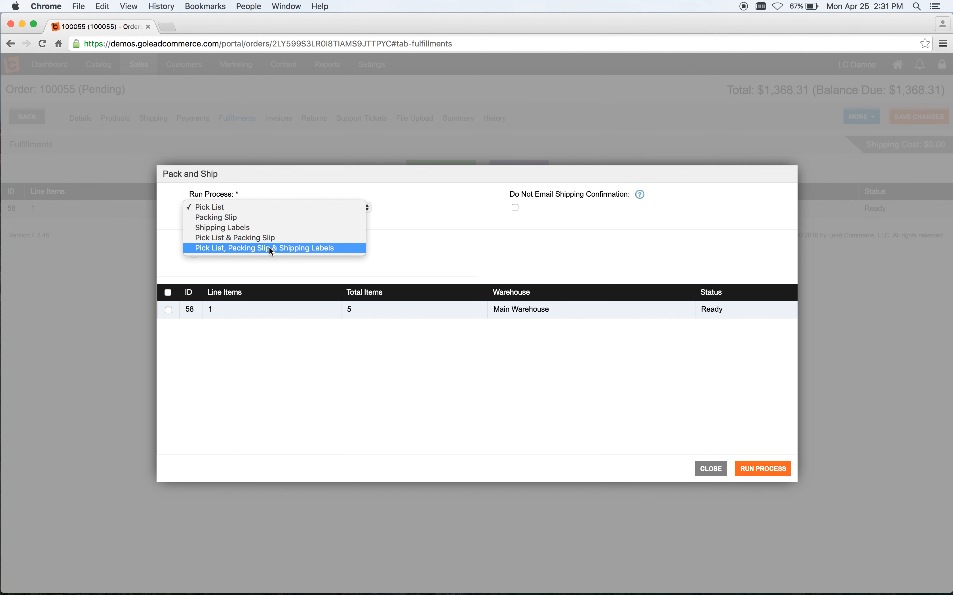
left_click(310, 249)
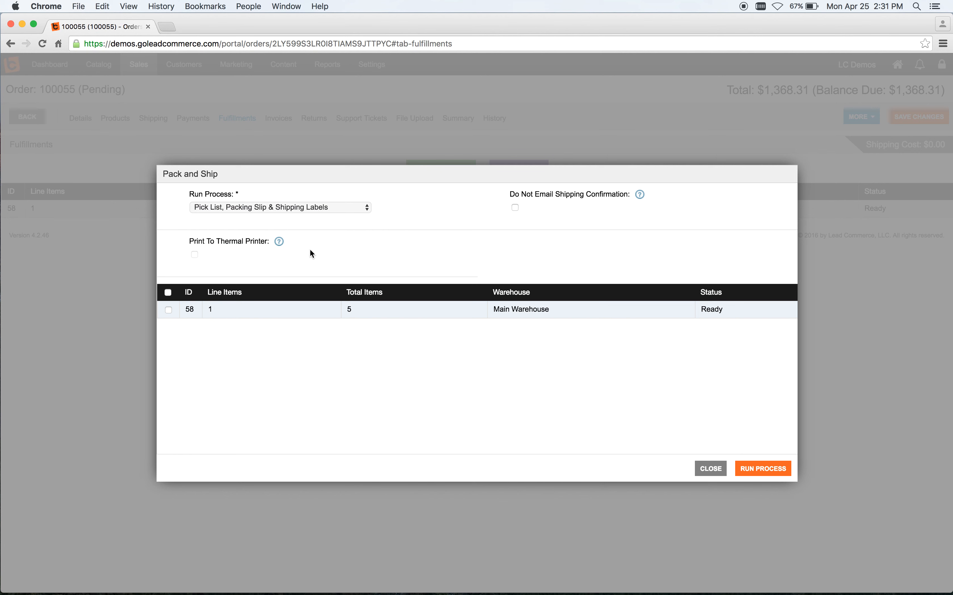
left_click(167, 310)
left_click(749, 469)
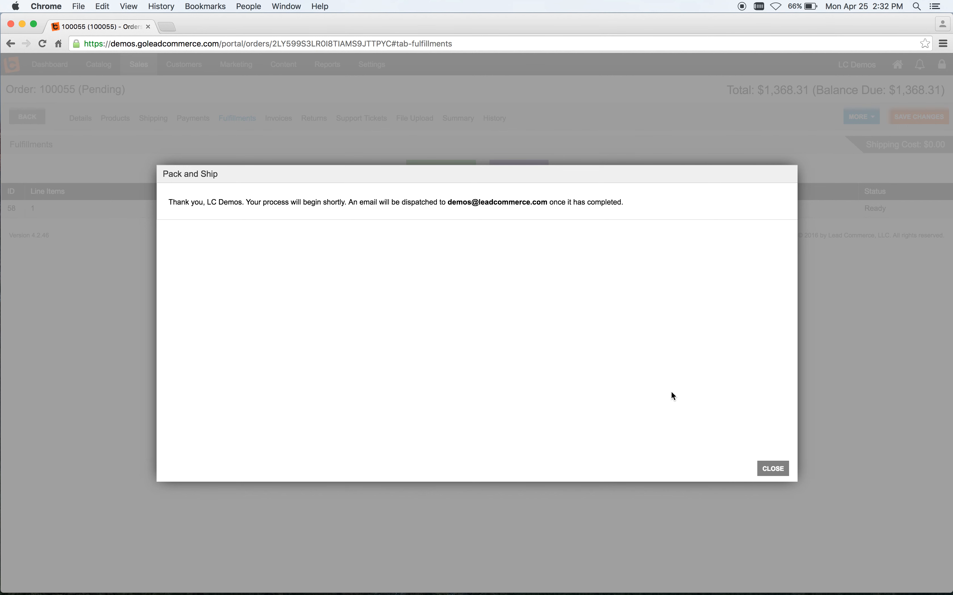
left_click(773, 470)
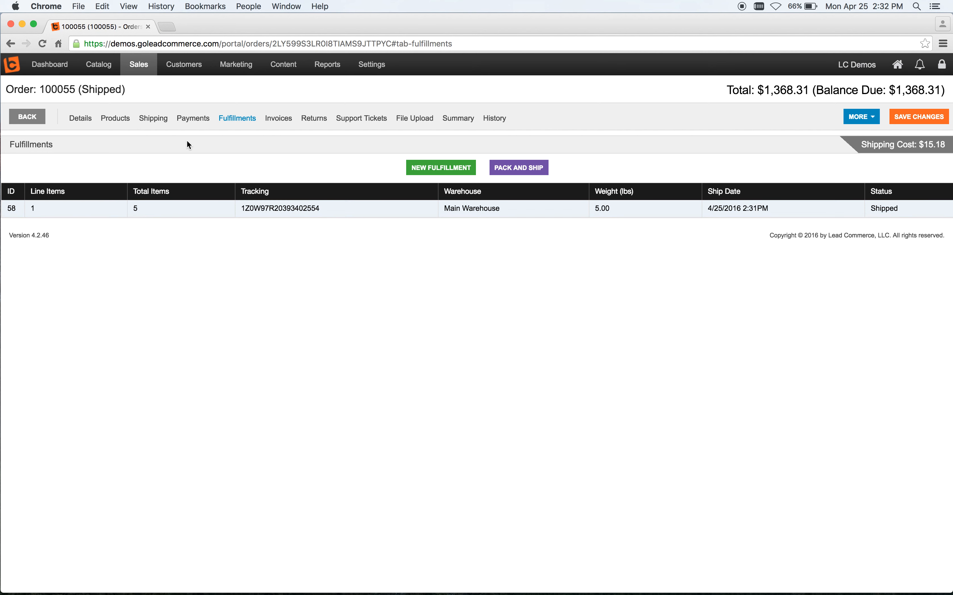
Step: Open the SKU inventory list to review Widget 4040's stock levels
double_click(102, 89)
left_click(159, 89)
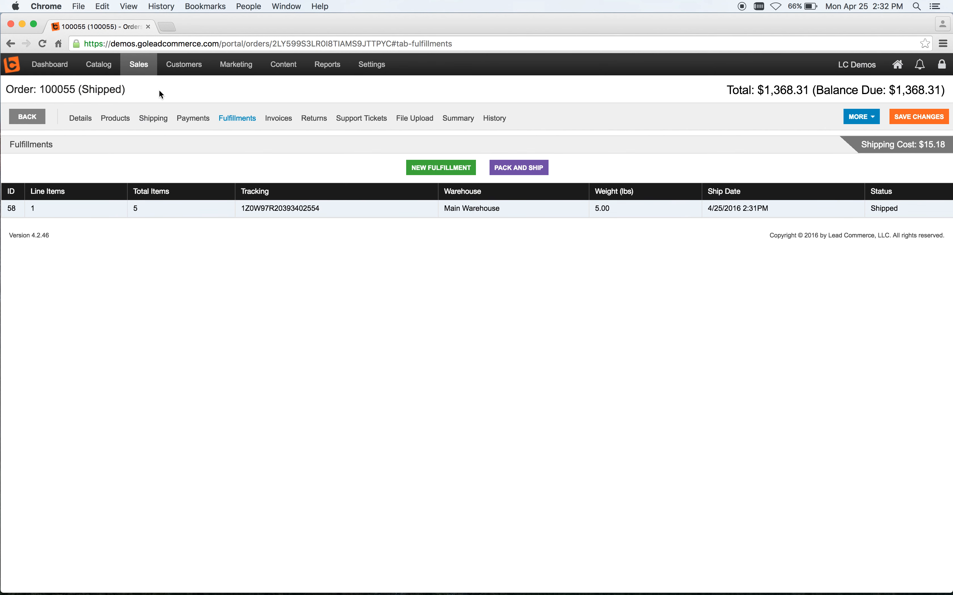
left_click(98, 66)
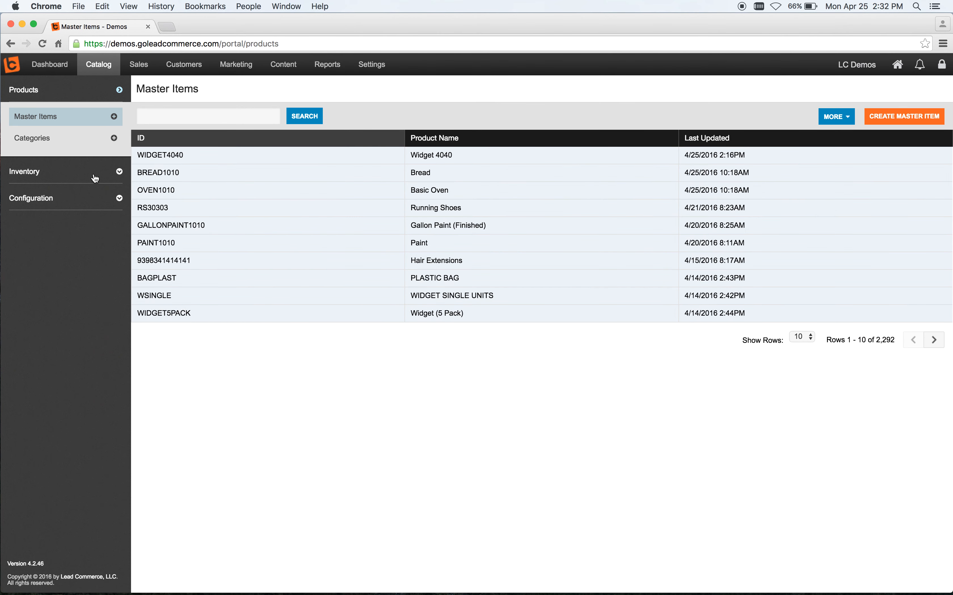
left_click(95, 178)
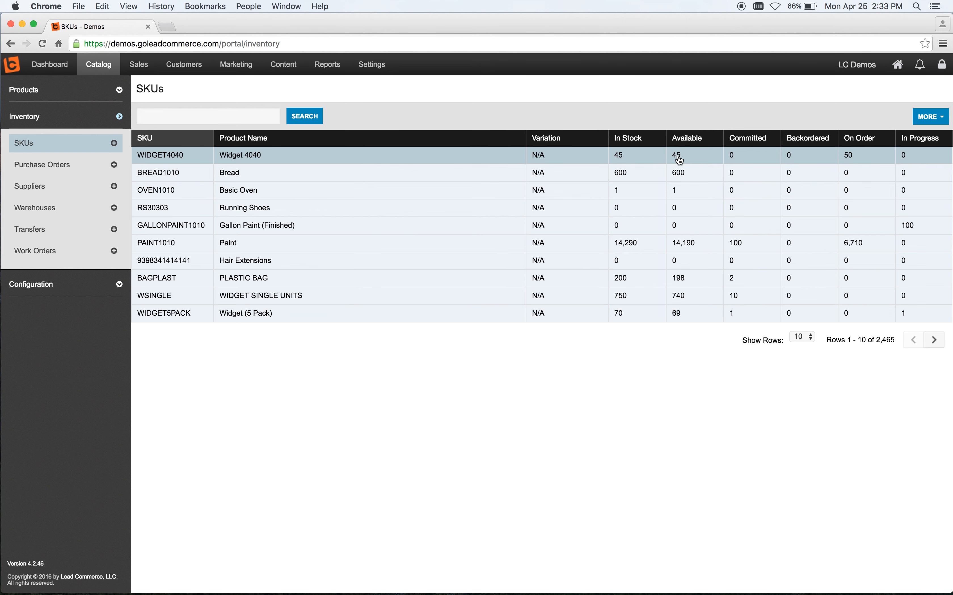
Step: Start a new catalog report and review its report type options, then return to the catalog reports list
left_click(331, 66)
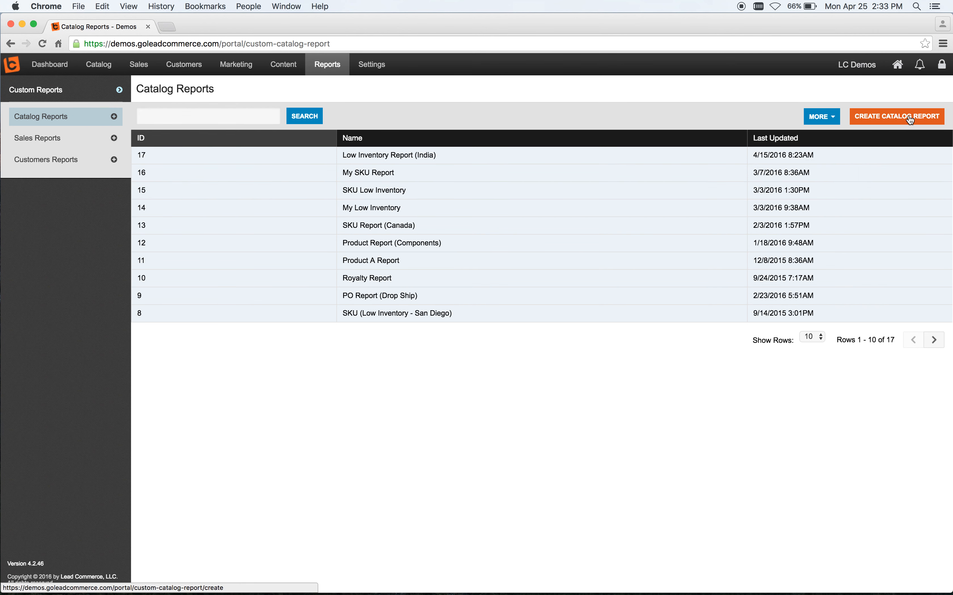
left_click(898, 119)
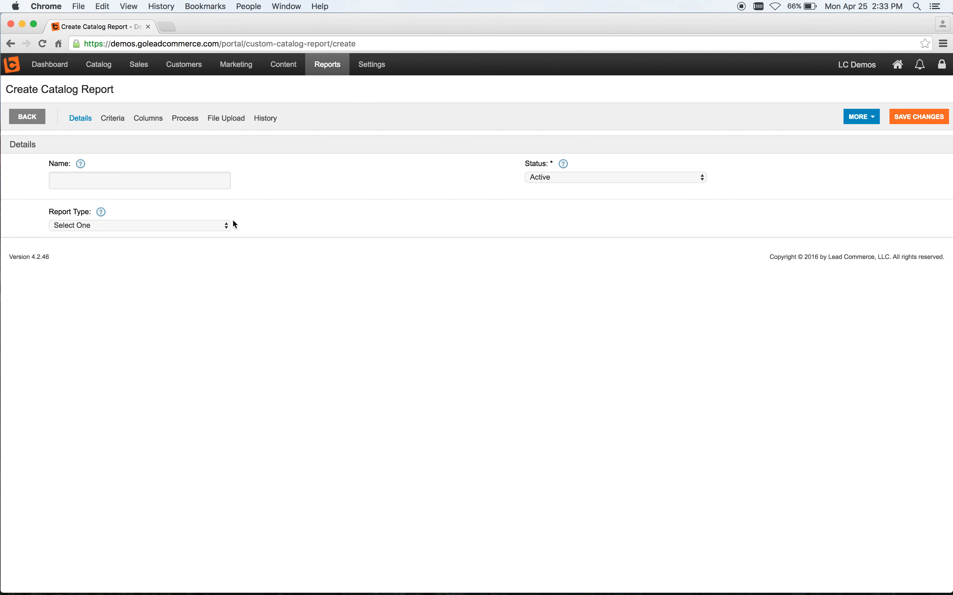
left_click(225, 226)
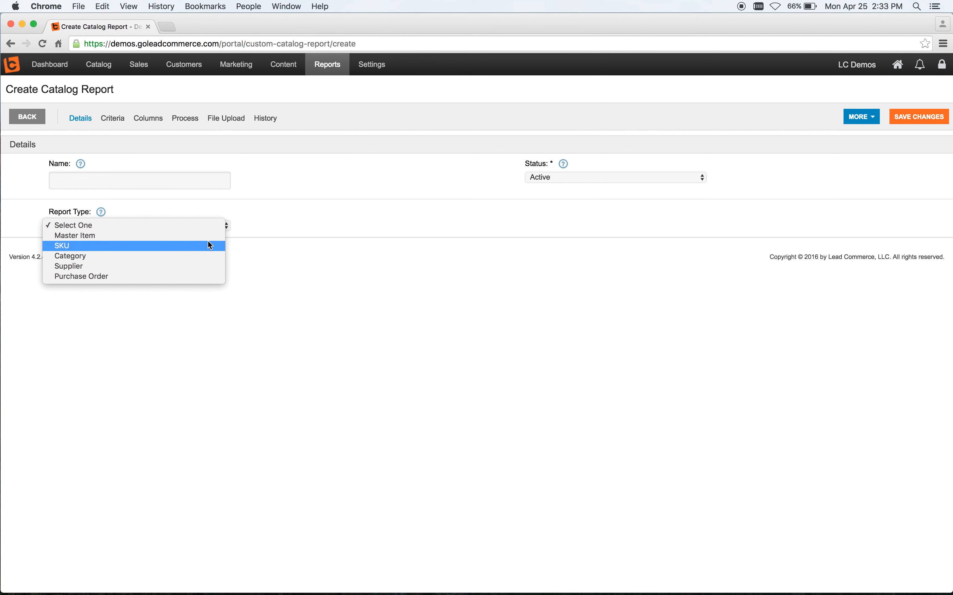
left_click(285, 222)
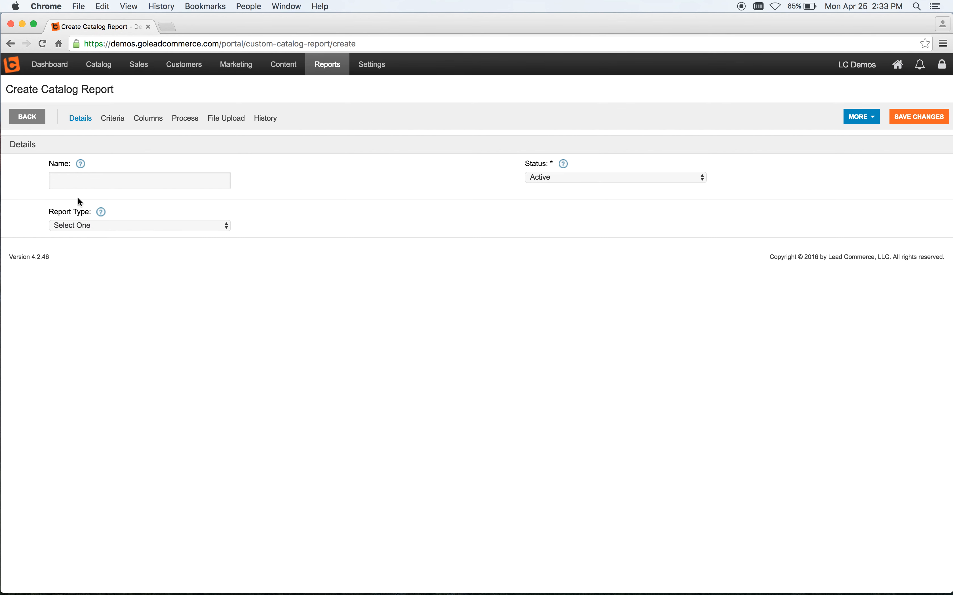
left_click(90, 228)
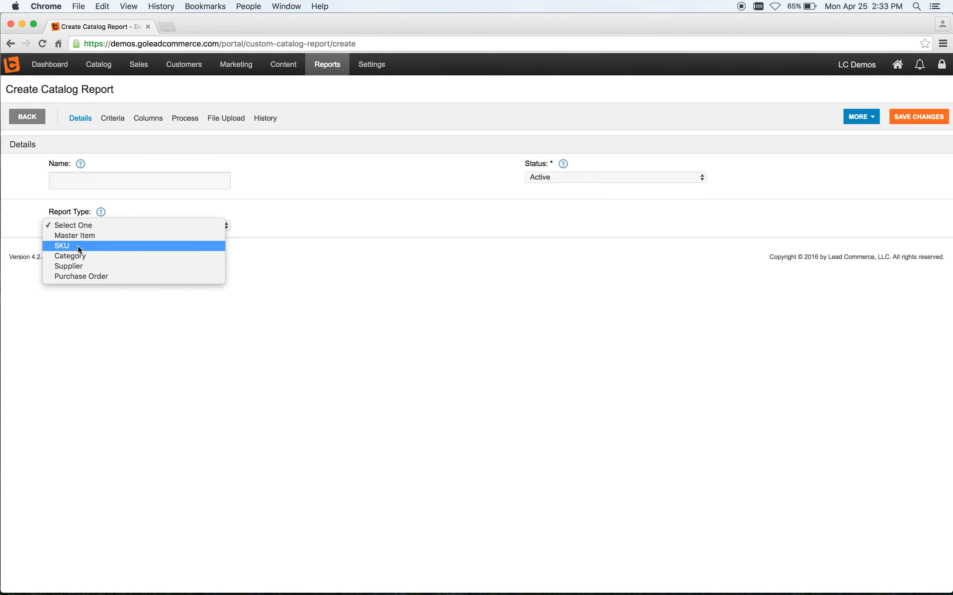
left_click(25, 115)
left_click(26, 116)
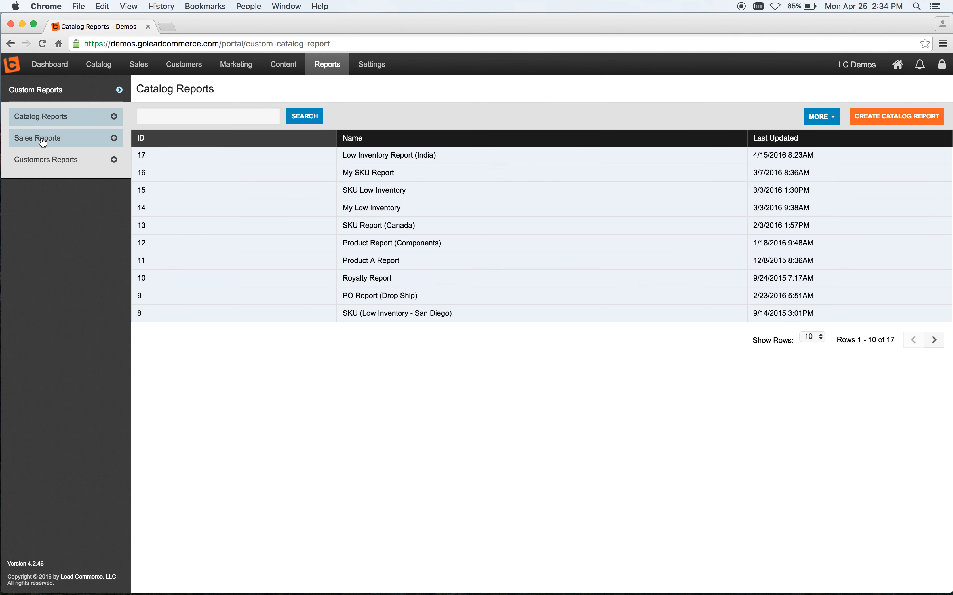
Step: Open the Sales Report (Shipped/Balance Due) and review its criteria, columns and process settings
left_click(44, 140)
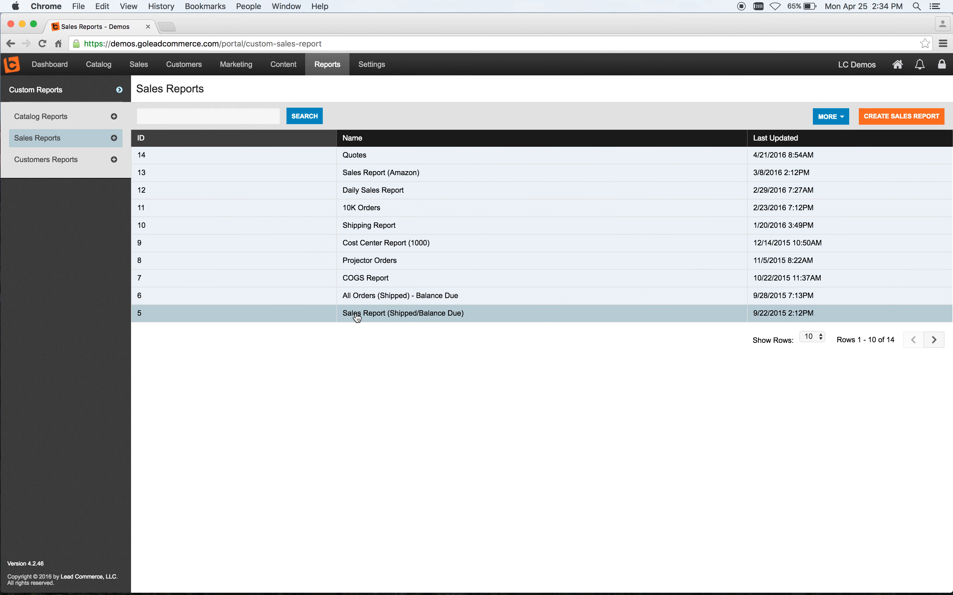
left_click(408, 314)
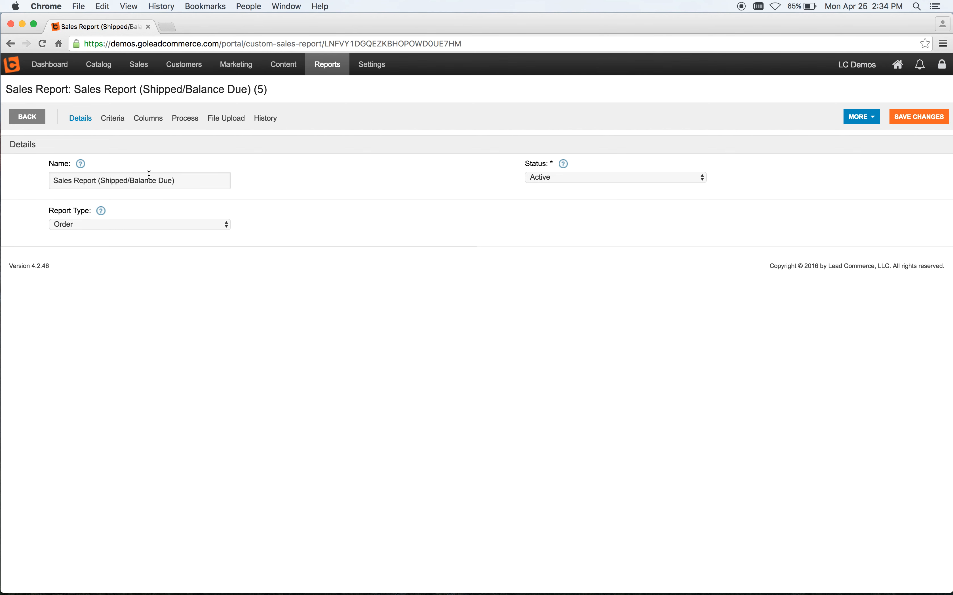
left_click(115, 121)
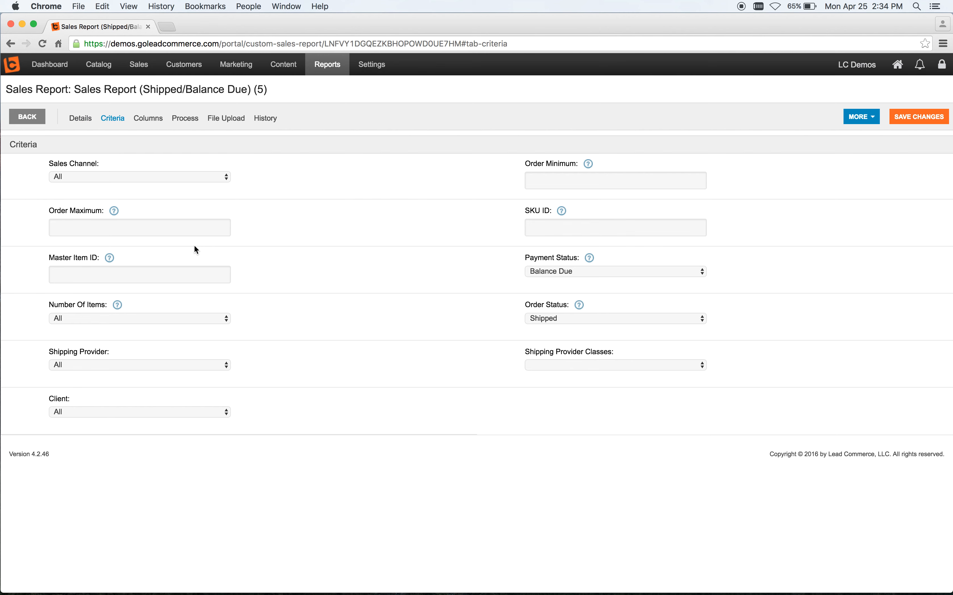
left_click(153, 125)
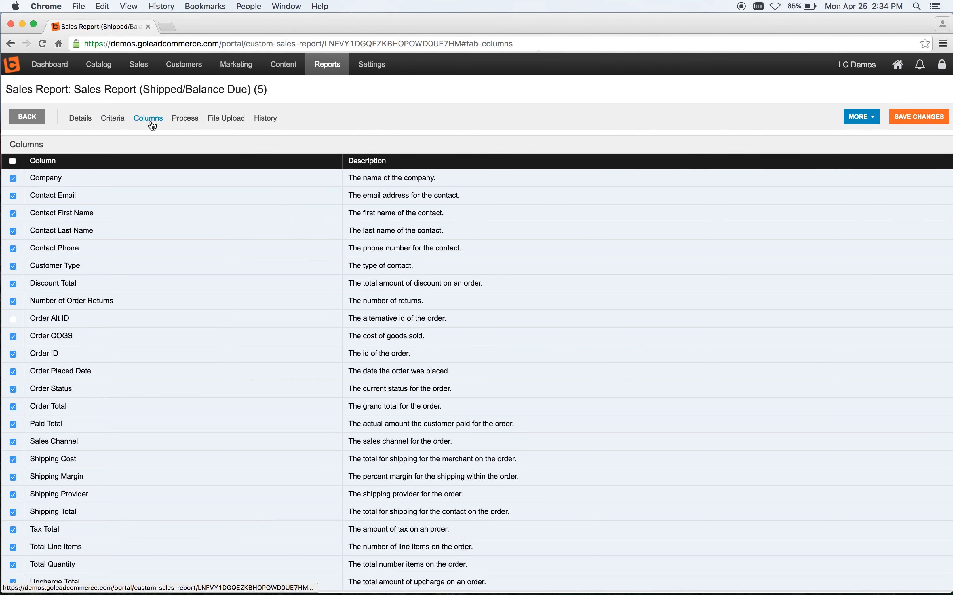
scroll(209, 371, "down", 2)
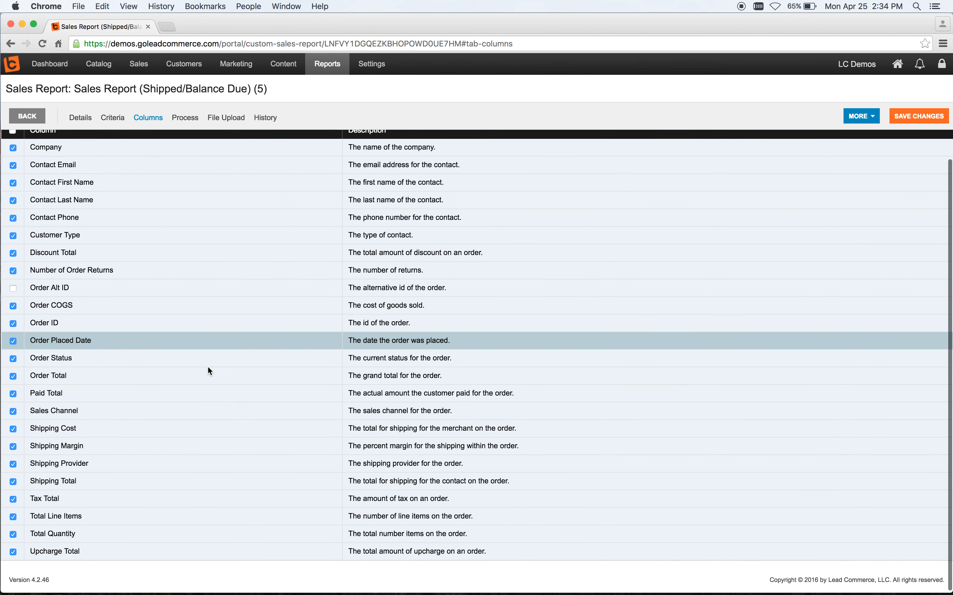
scroll(208, 367, "up", 2)
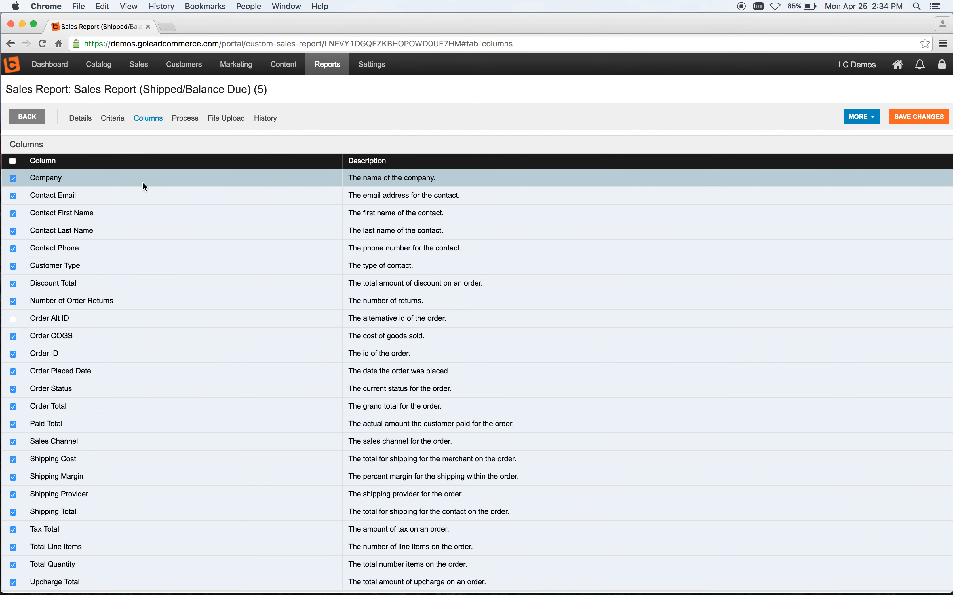
left_click(183, 122)
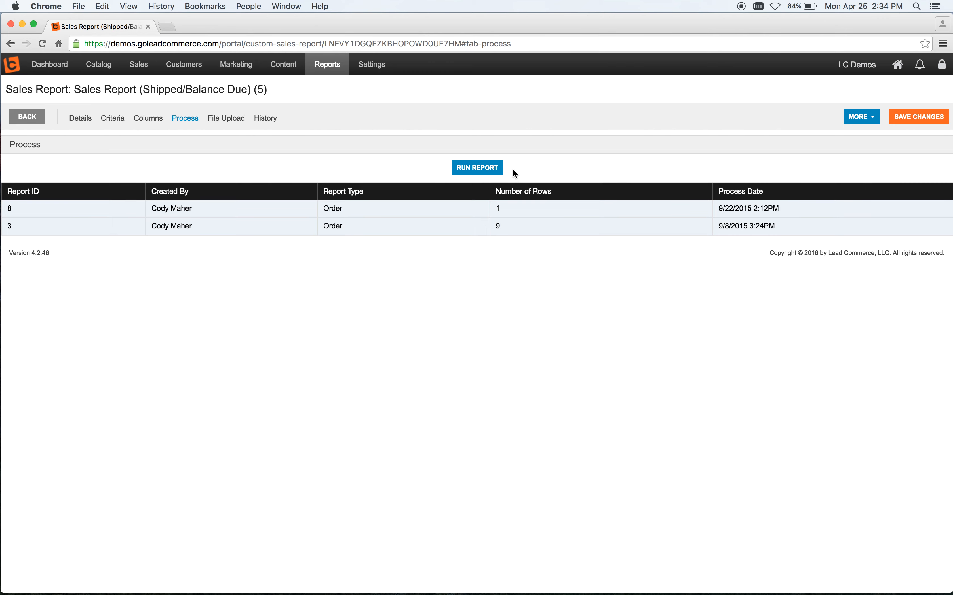
Step: Run the sales report with the range starting 01/01/2016 and ending 04/25/2016, then close the confirmation
left_click(477, 170)
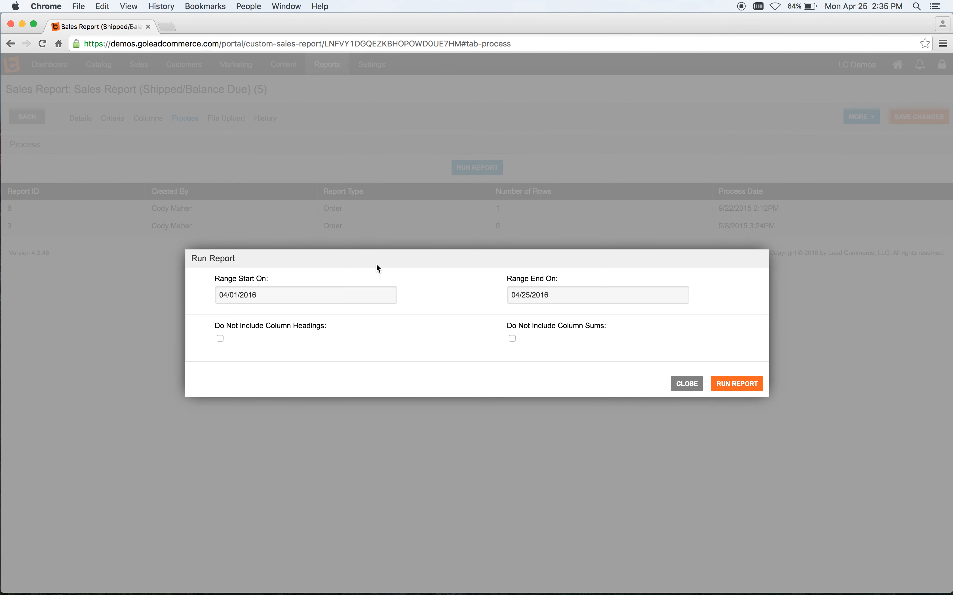
left_click(354, 295)
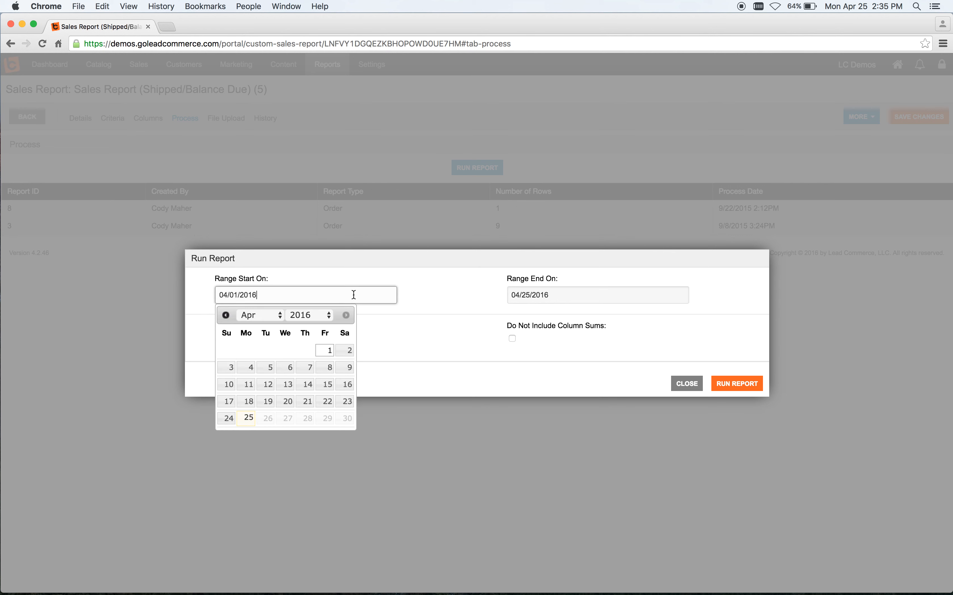
left_click(276, 317)
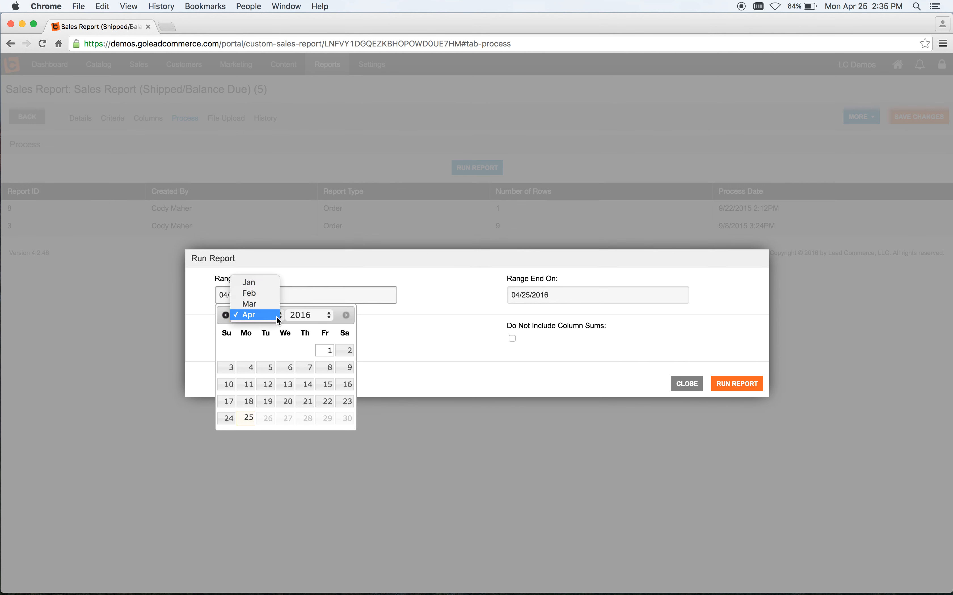
left_click(254, 283)
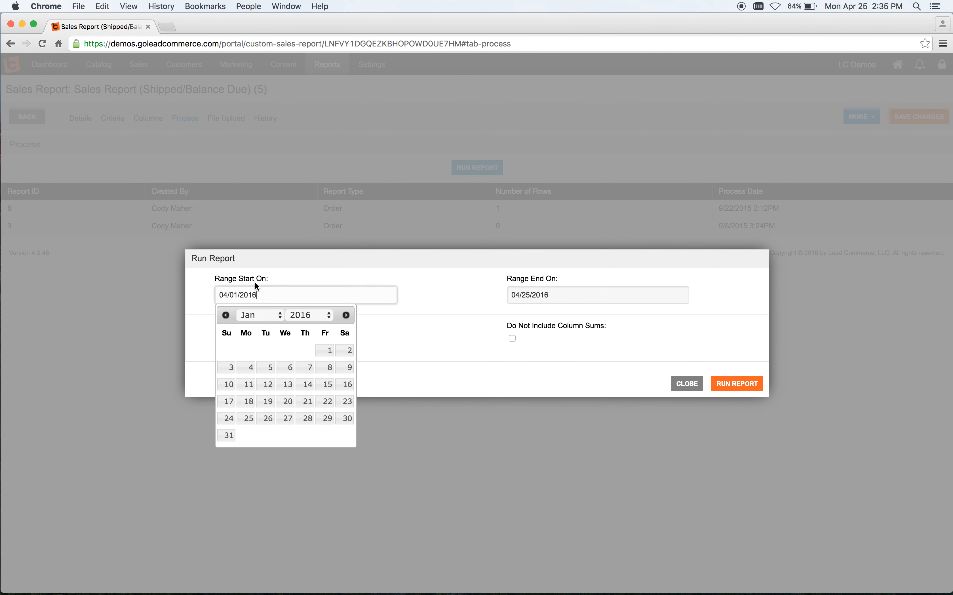
left_click(327, 351)
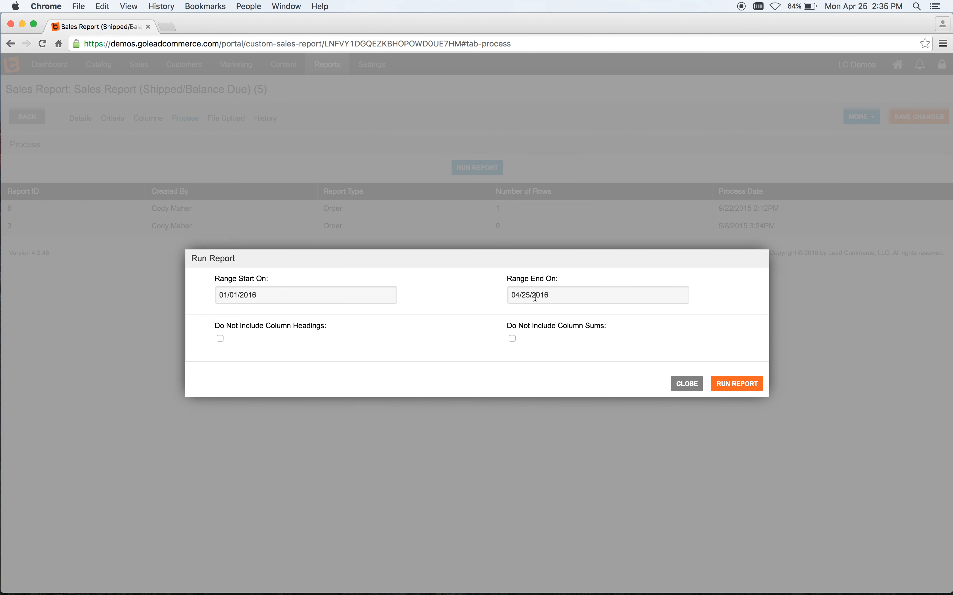
left_click(733, 383)
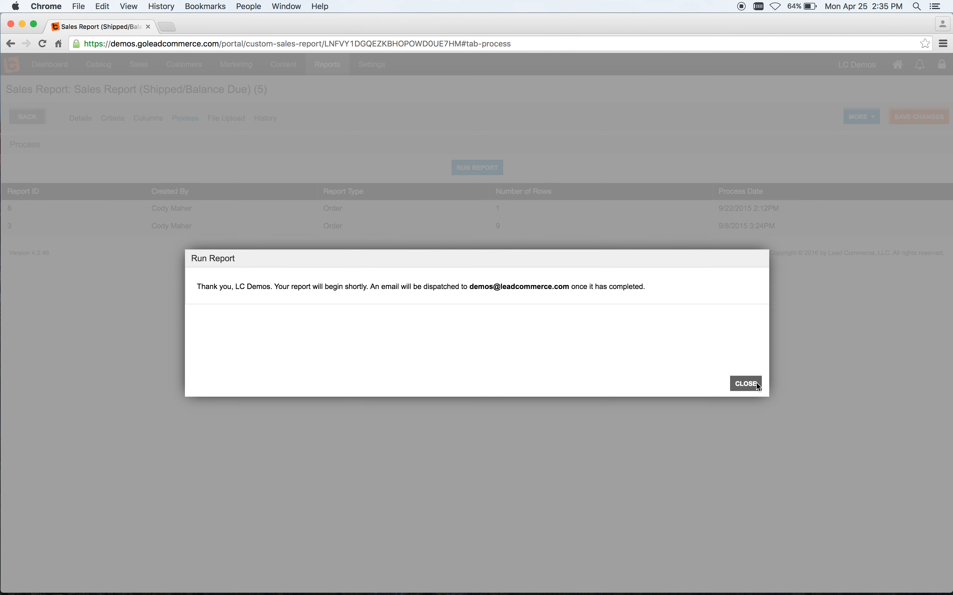
left_click(756, 383)
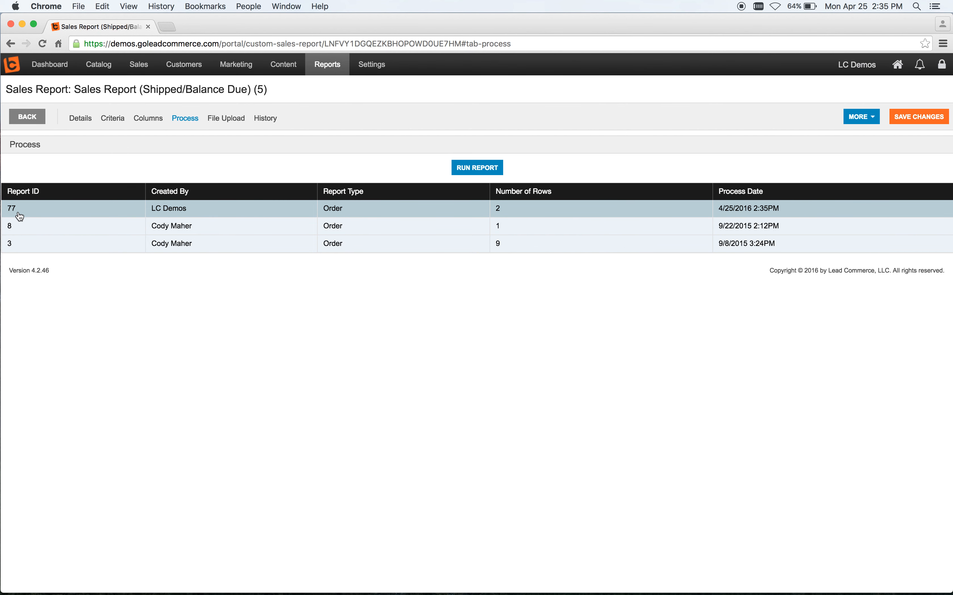
Step: Download the newly processed report 77 as a CSV file and return to the dashboard
left_click(392, 214)
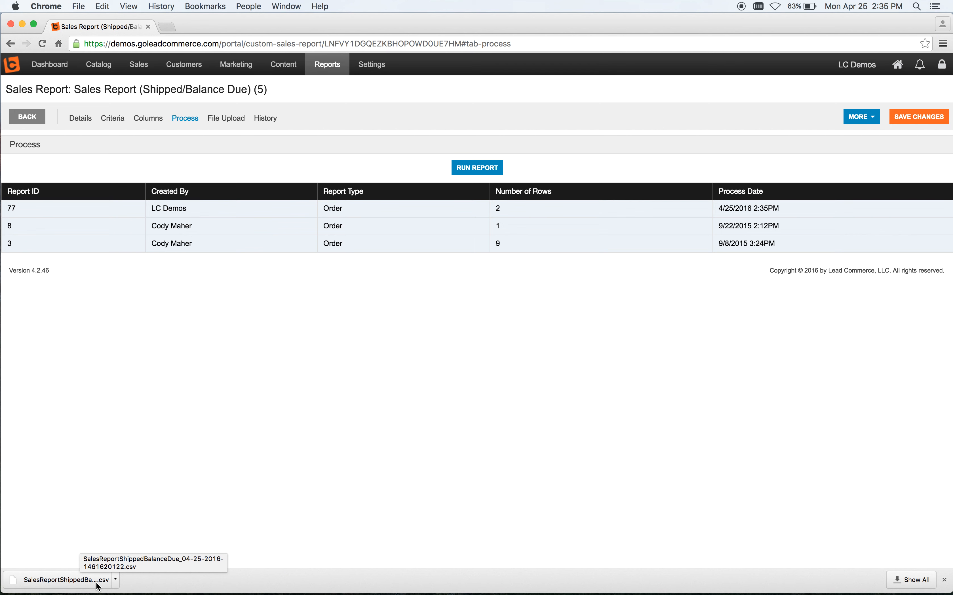
left_click(49, 68)
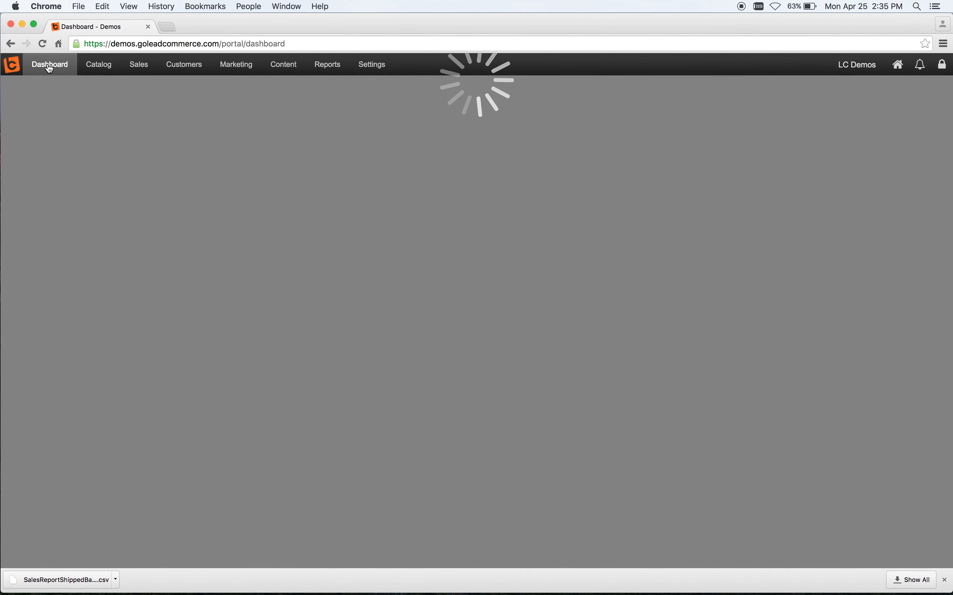